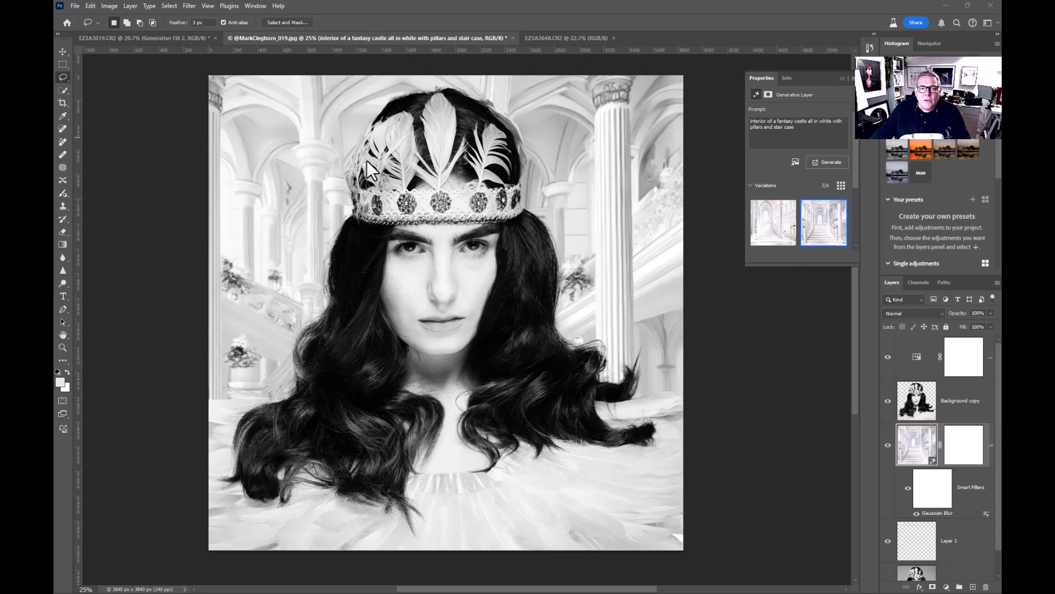
- Switch to the EZ3A3019 flying-dog photo and make its generative fill layer visible
left_click(188, 36)
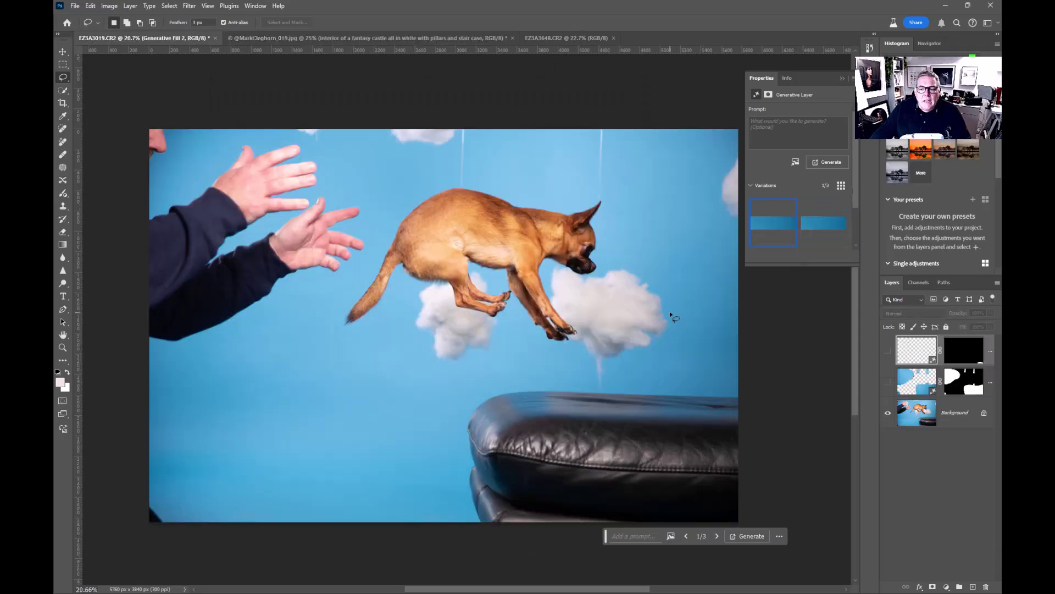
left_click(888, 373)
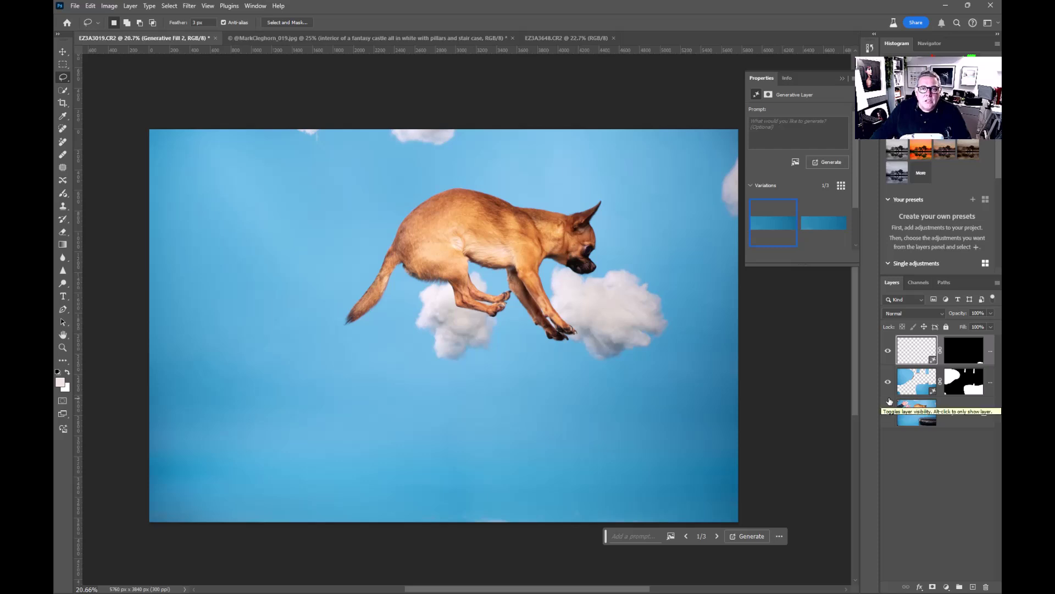
left_click(916, 388, "ctrl")
- Delete both generative fill layers so only the original Background remains
left_click(917, 388)
left_click(917, 391, "ctrl")
double_click(986, 382)
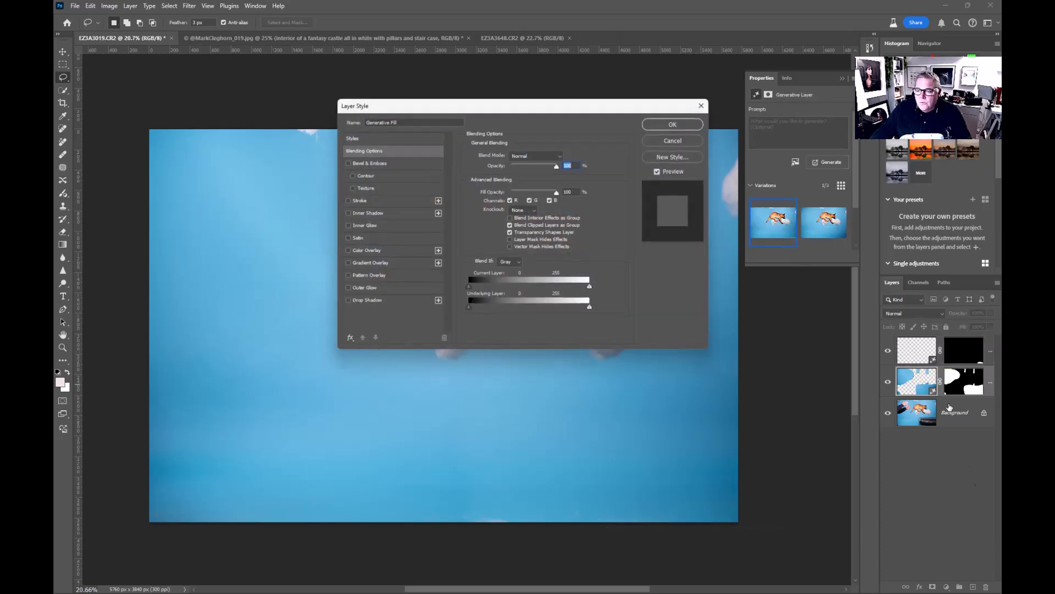
left_click(680, 138)
key("Delete")
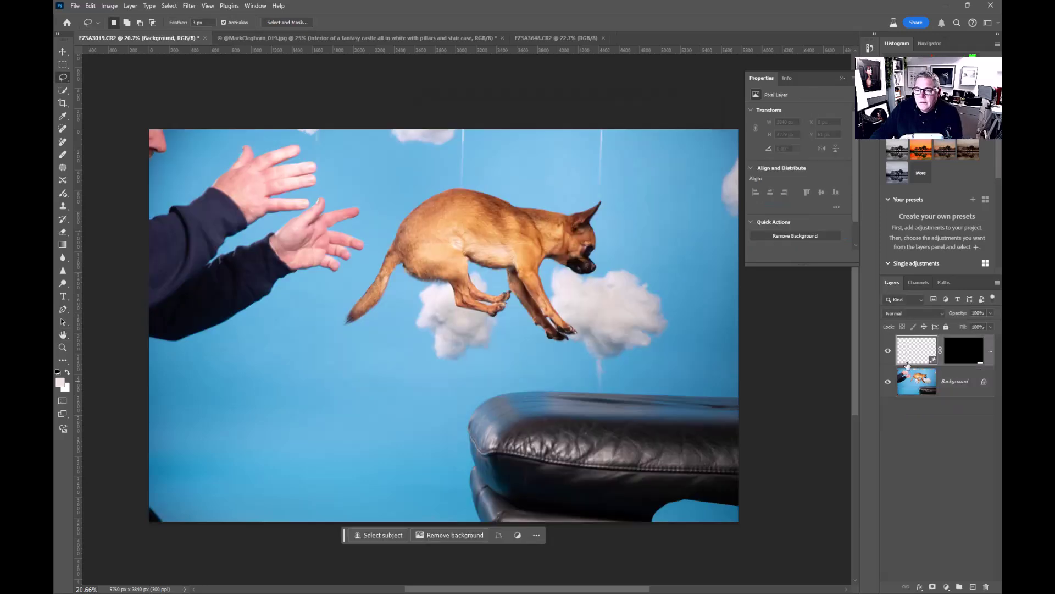
key("Delete")
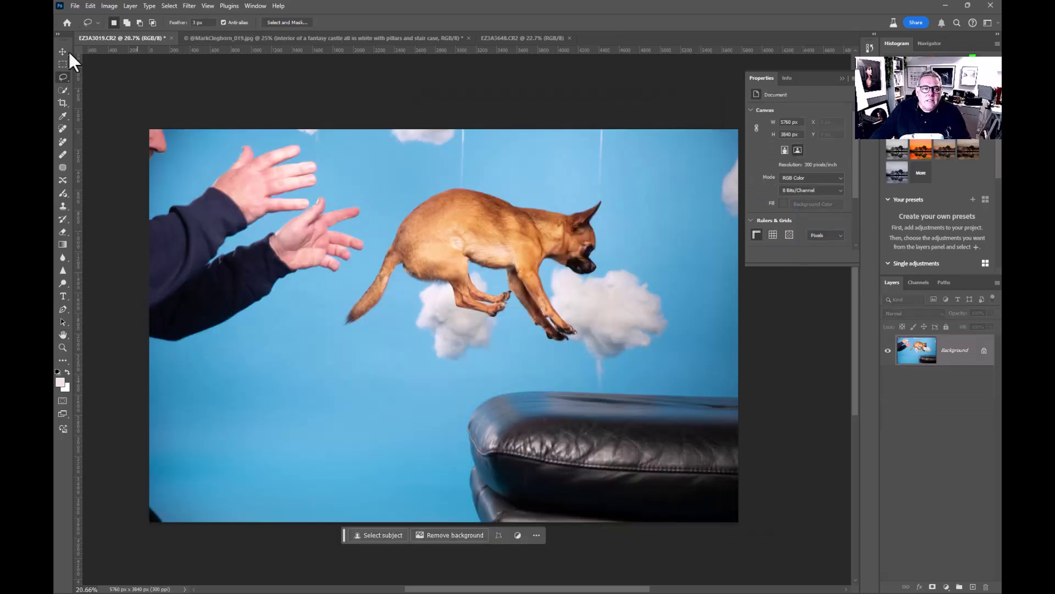
- Lasso the arm and hands up to the top edge, adding the bottom-left corner
mouse_move(146, 357)
left_mouse_down()
mouse_move(212, 343)
mouse_move(327, 279)
mouse_move(363, 243)
mouse_move(376, 185)
mouse_move(284, 133)
mouse_move(152, 114)
mouse_move(103, 181)
mouse_move(101, 366)
left_mouse_up()
key("shift")
mouse_move(318, 148)
left_mouse_down()
mouse_move(310, 116)
mouse_move(320, 184)
left_mouse_up()
key("shift")
mouse_move(144, 468)
left_mouse_down()
mouse_move(164, 477)
mouse_move(143, 538)
mouse_move(142, 467)
left_mouse_up()
- Add the couch and the three hanging strings to the lasso selection
mouse_move(496, 387)
left_mouse_down()
mouse_move(423, 446)
mouse_move(497, 542)
mouse_move(743, 544)
mouse_move(782, 512)
mouse_move(765, 406)
mouse_move(744, 382)
left_mouse_up()
left_click_drag(650, 384, 495, 385)
mouse_move(593, 370)
left_mouse_down()
mouse_move(599, 387)
mouse_move(606, 380)
left_mouse_up()
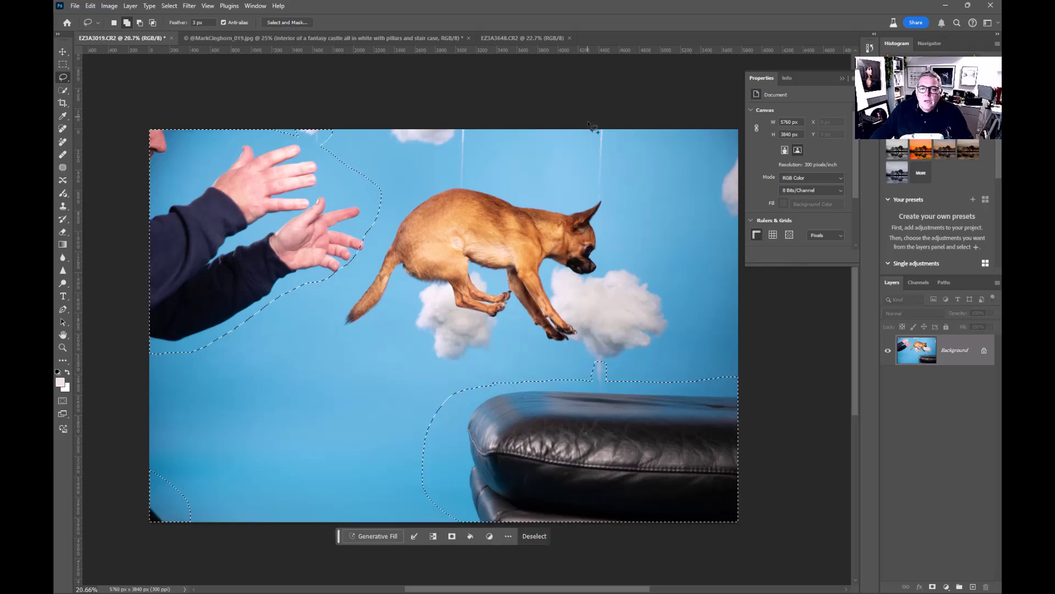
mouse_move(598, 130)
left_mouse_down()
mouse_move(592, 187)
mouse_move(601, 195)
mouse_move(604, 131)
left_mouse_up()
mouse_move(461, 130)
left_mouse_down()
mouse_move(465, 185)
mouse_move(471, 128)
left_mouse_up()
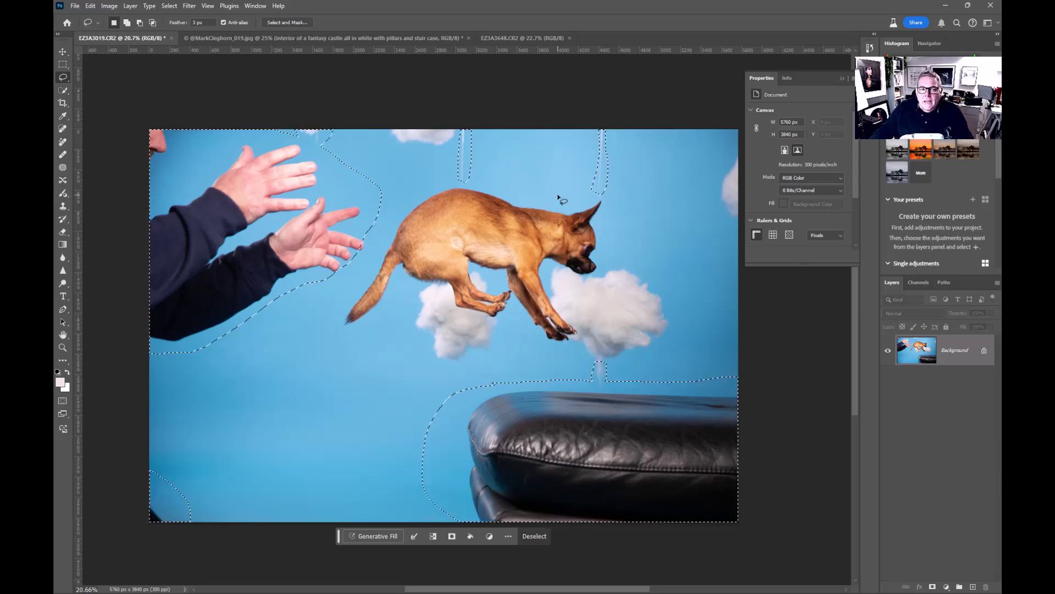
- Fill the selection with promptless generated blue sky, keep the first variation, then switch to EZ3A3648
left_click(385, 533)
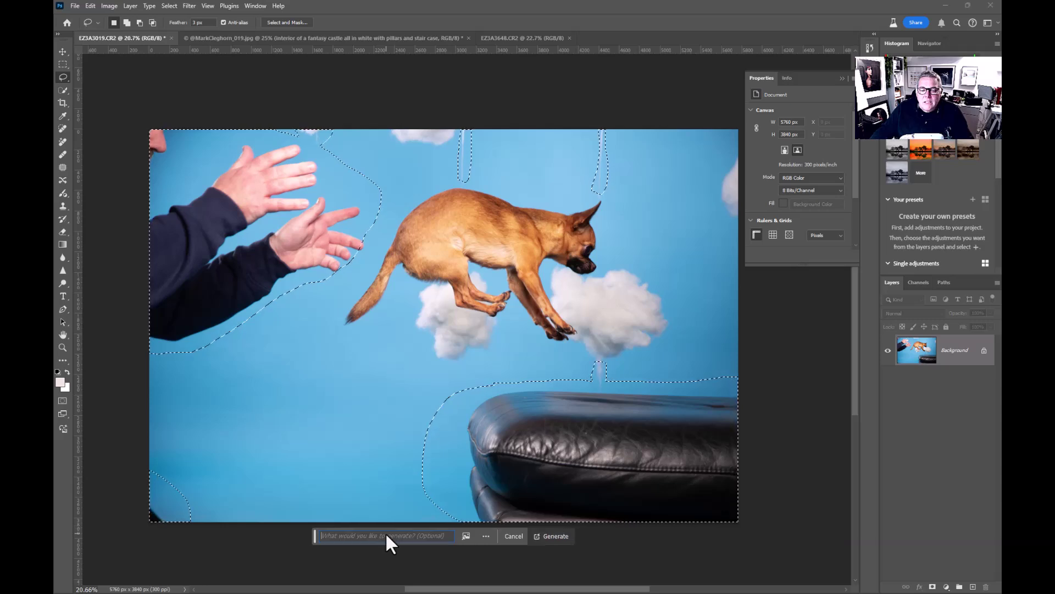
left_click(552, 536)
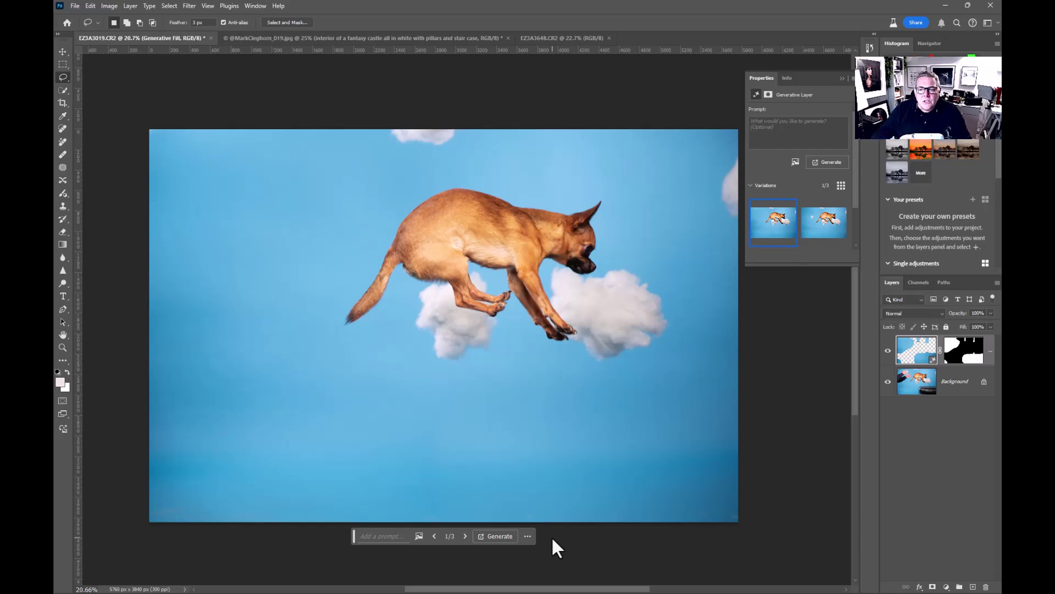
left_click(815, 218)
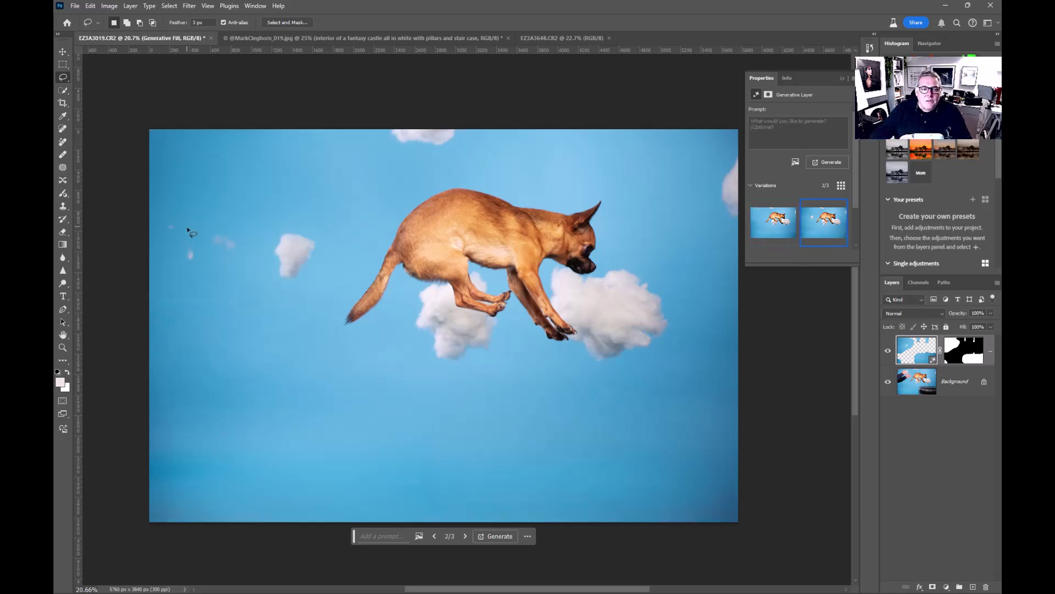
left_click(778, 222)
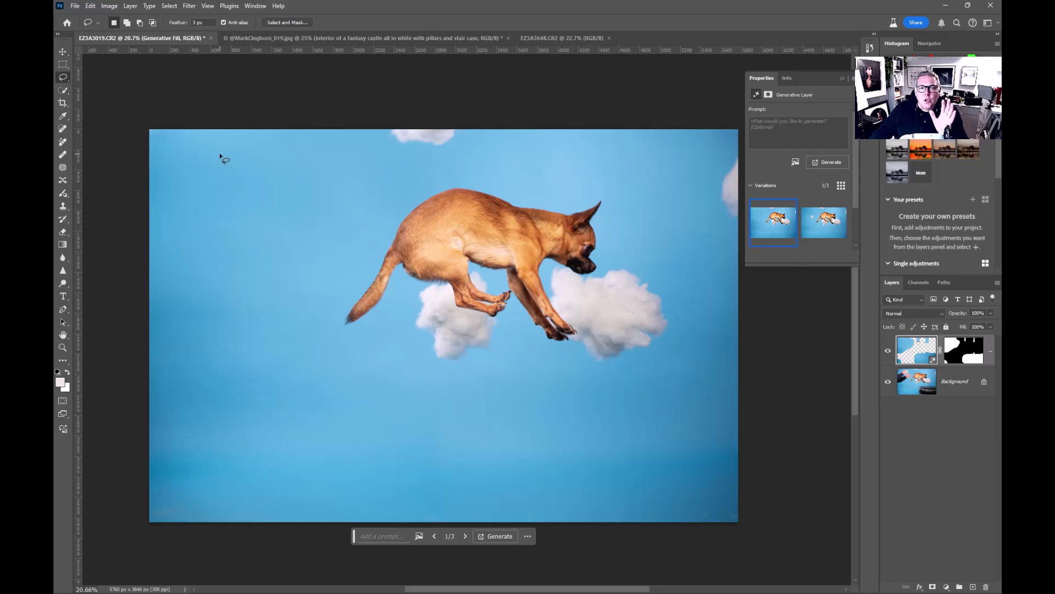
left_click(561, 37)
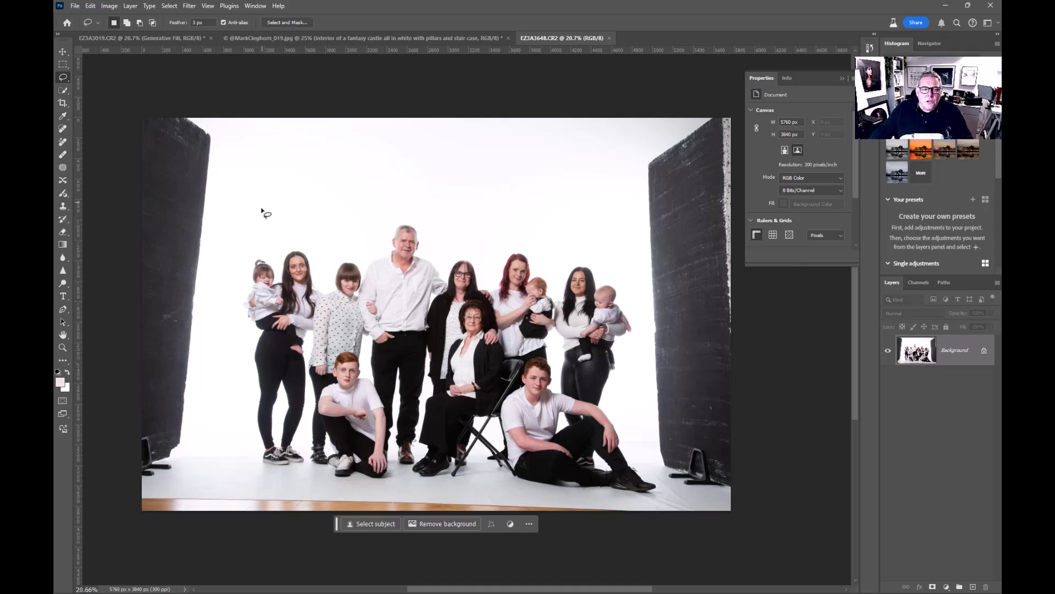
- Lasso a loose outline around the family and floor, keeping inside the dark side panels
mouse_move(230, 184)
left_mouse_down()
mouse_move(227, 471)
mouse_move(307, 505)
mouse_move(396, 500)
left_mouse_up()
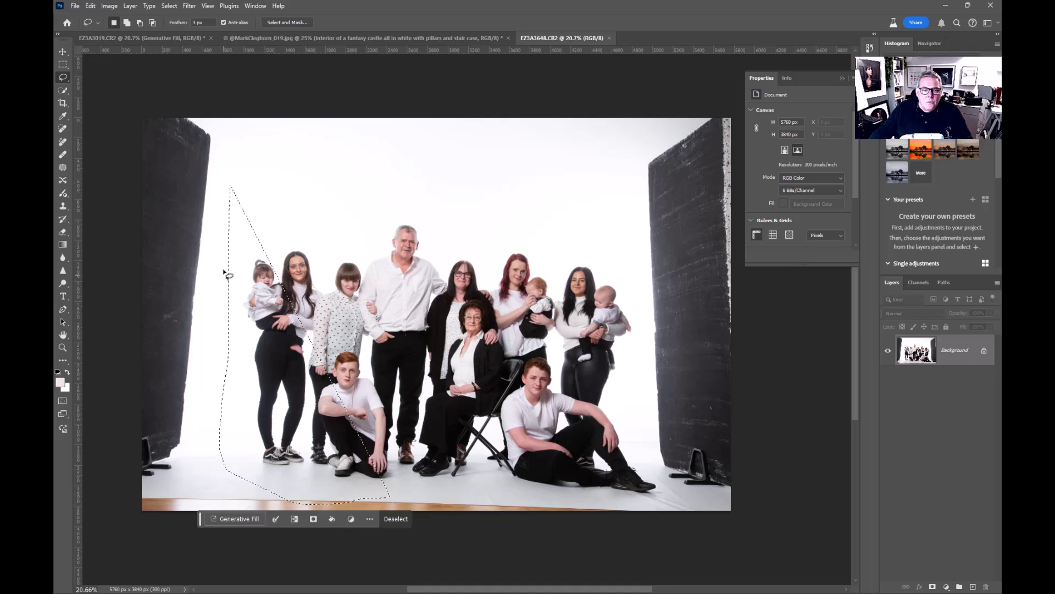
mouse_move(221, 211)
left_mouse_down()
mouse_move(216, 330)
mouse_move(256, 486)
mouse_move(670, 505)
mouse_move(658, 456)
left_mouse_up()
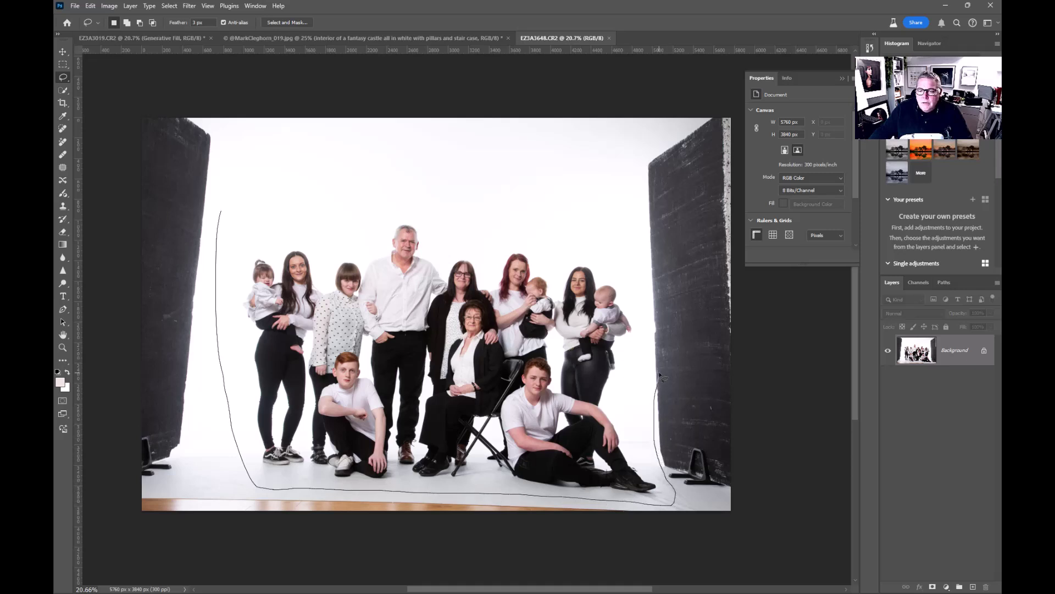
mouse_move(658, 373)
left_mouse_down()
mouse_move(636, 245)
mouse_move(568, 207)
mouse_move(355, 181)
mouse_move(268, 184)
mouse_move(231, 207)
left_mouse_up()
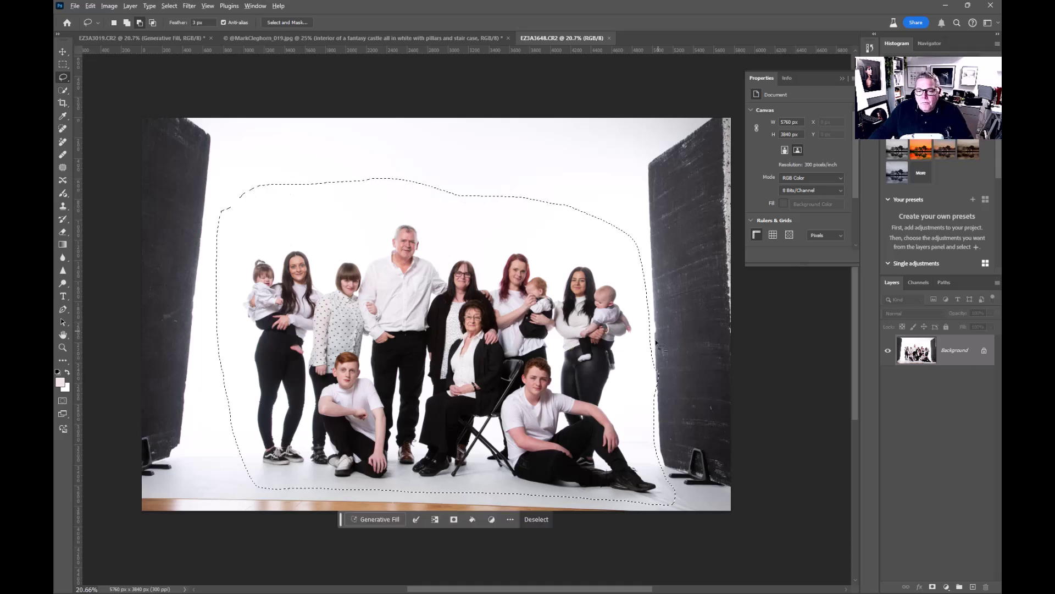
mouse_move(655, 360)
left_mouse_down()
mouse_move(649, 392)
mouse_move(662, 393)
mouse_move(664, 363)
left_mouse_up()
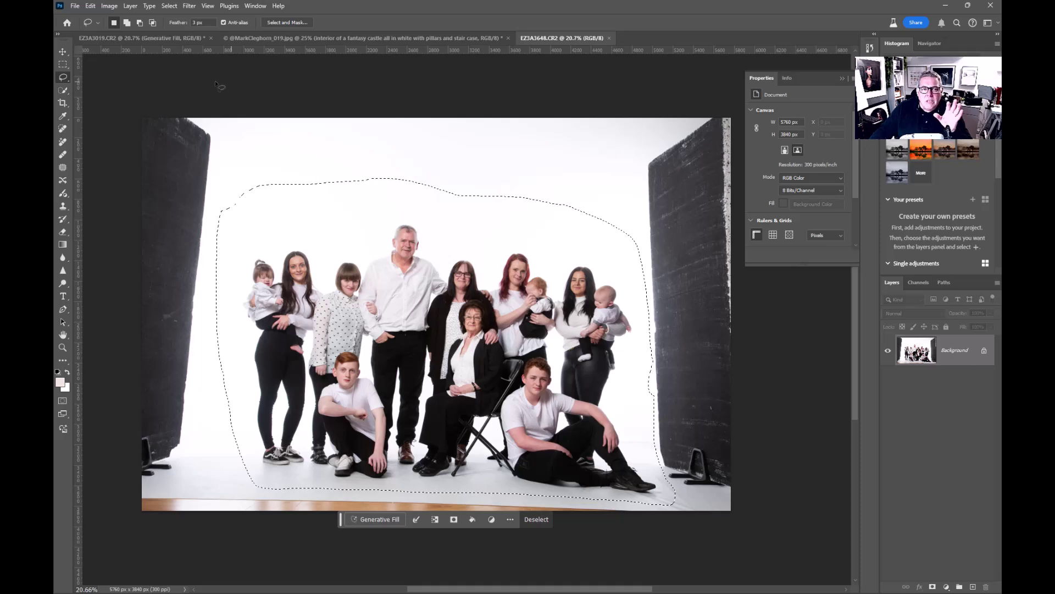
- Invert the selection and generate a plain white backdrop around the family with an empty prompt
left_click(161, 6)
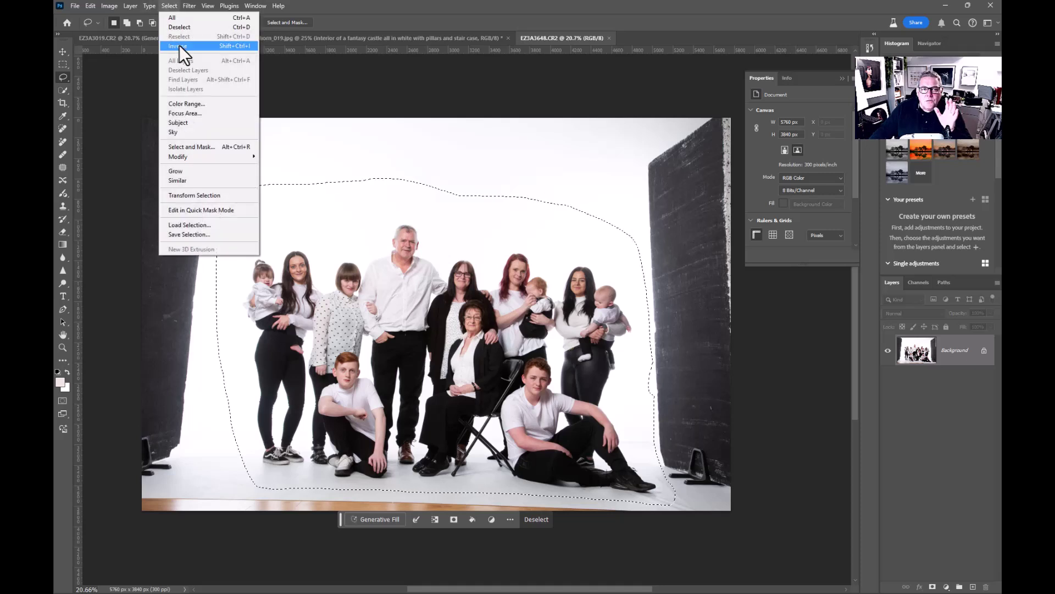
left_click(179, 44)
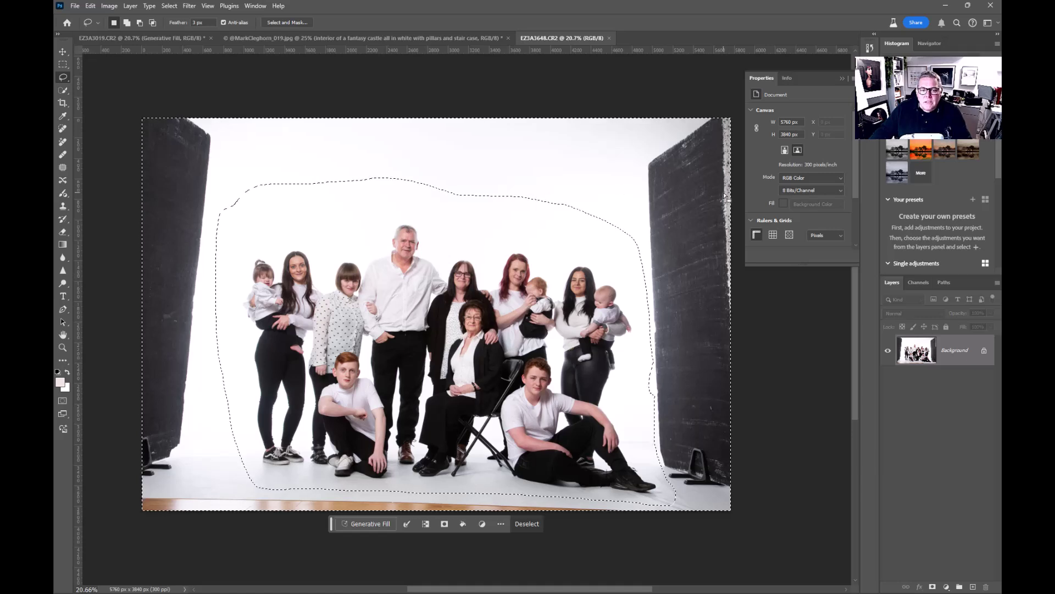
left_click(365, 524)
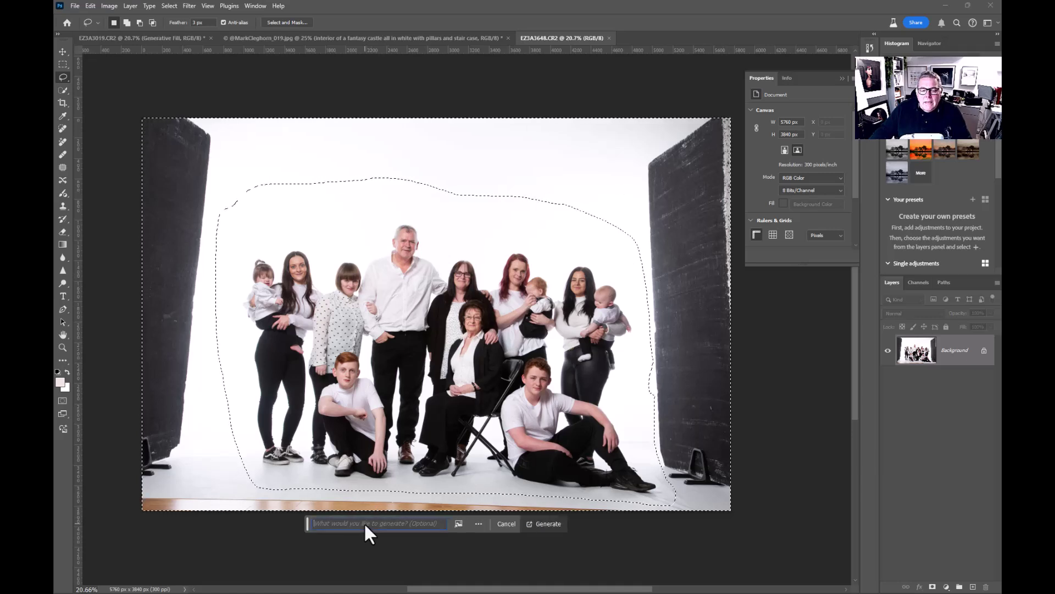
left_click(540, 523)
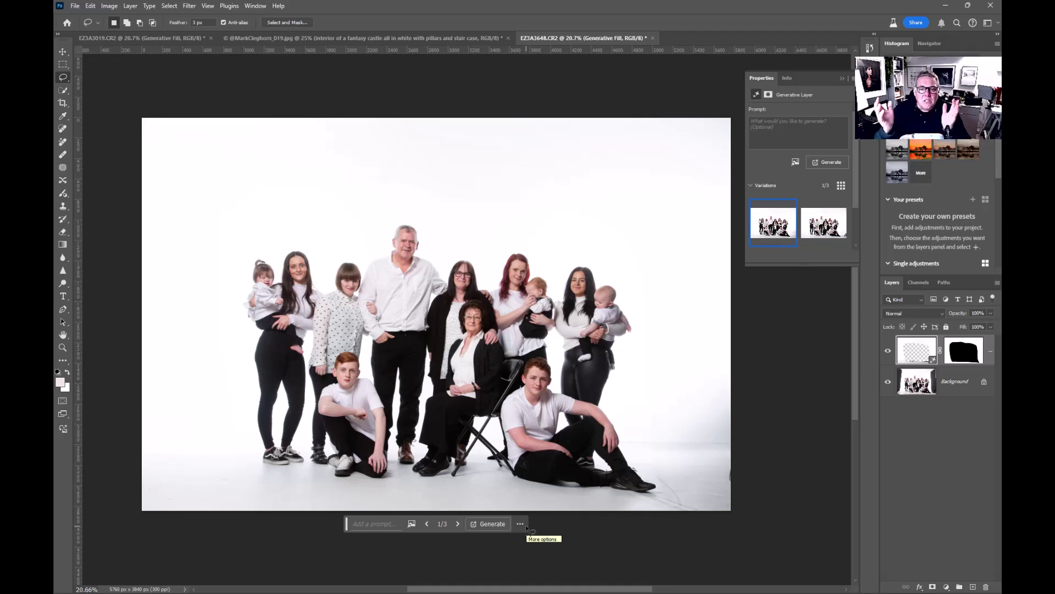
- Preview the second white-backdrop variation and delete it
mouse_move(845, 236)
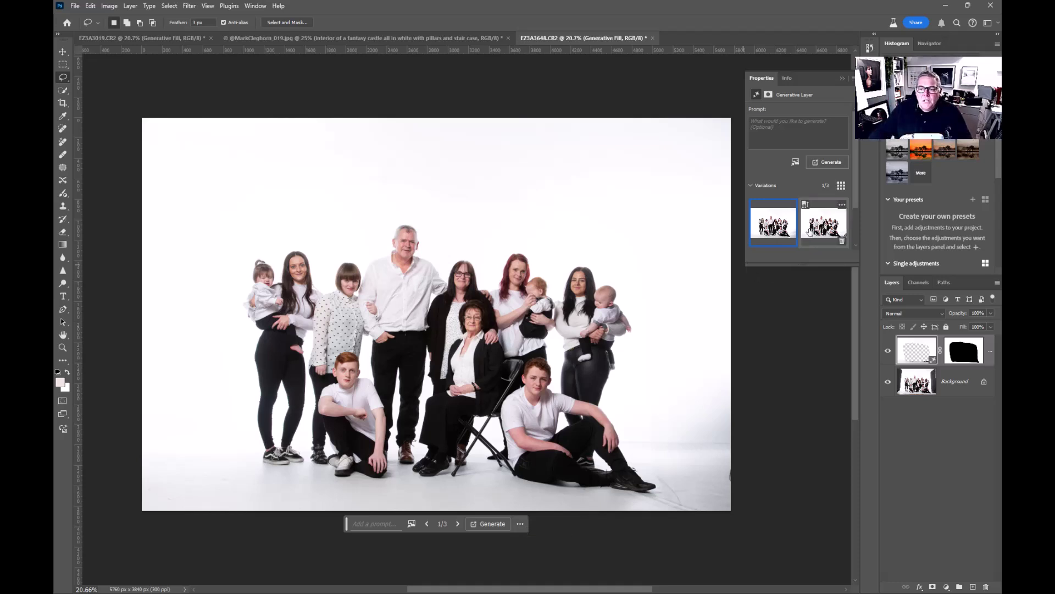
left_click(813, 229)
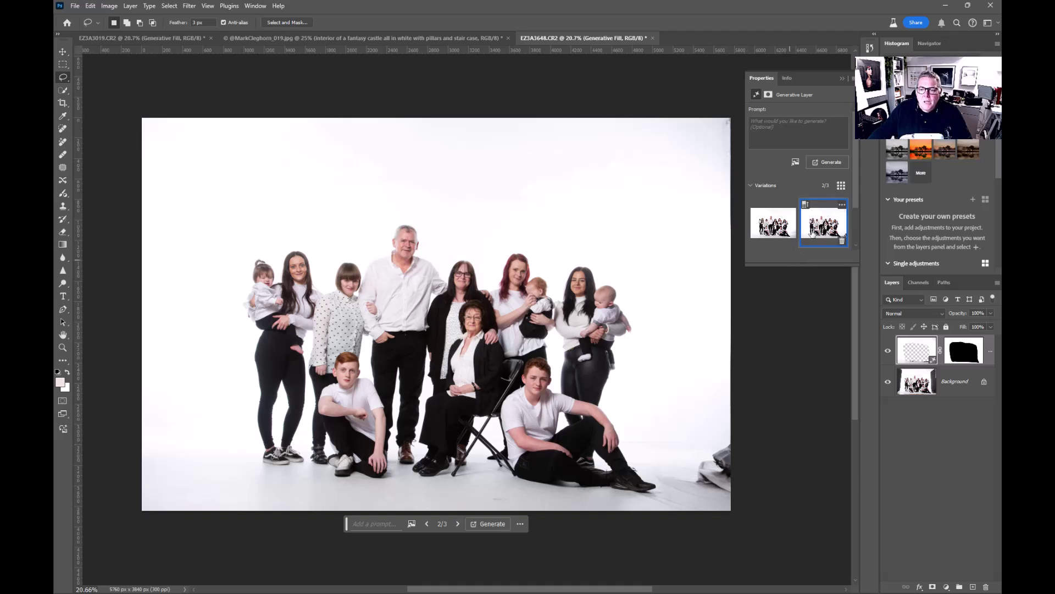
left_click(842, 241)
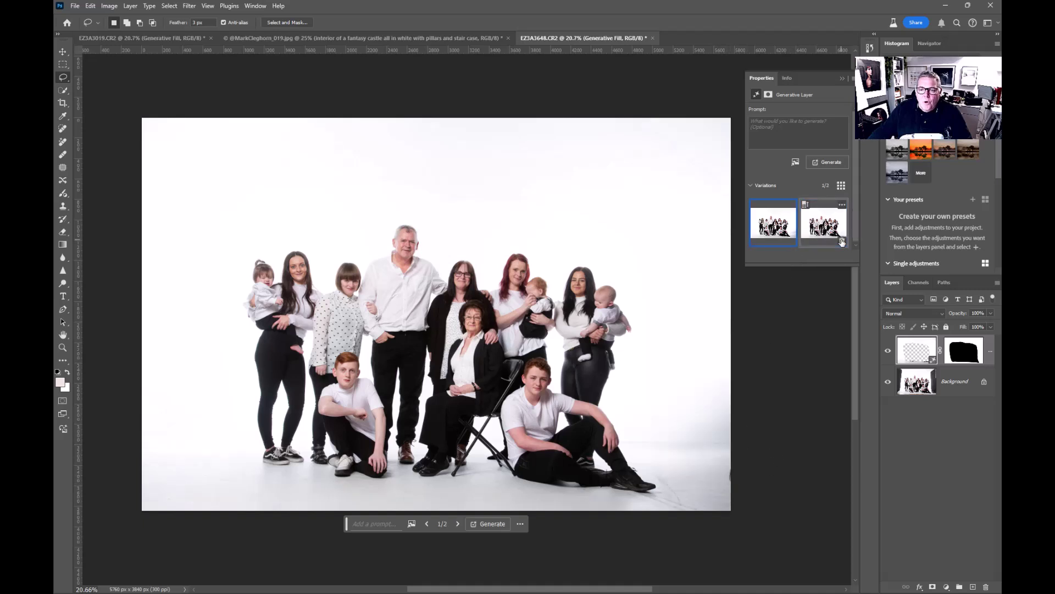
- Enlarge the previews, compare the remaining variations and delete the second, leaving one
mouse_move(775, 233)
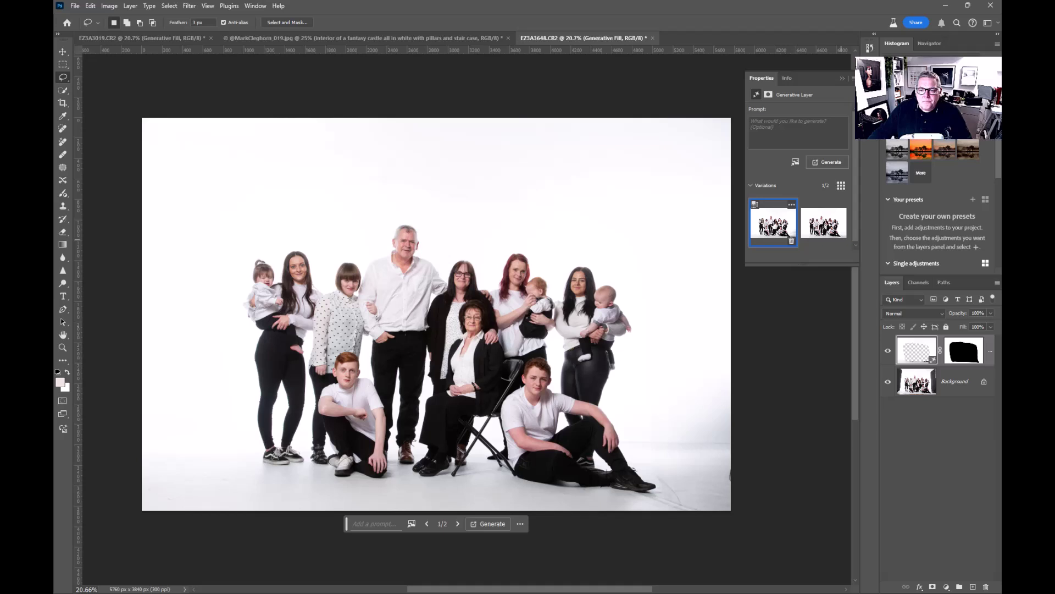
left_click_drag(745, 221, 725, 222)
left_click(819, 231)
left_click_drag(792, 265, 791, 295)
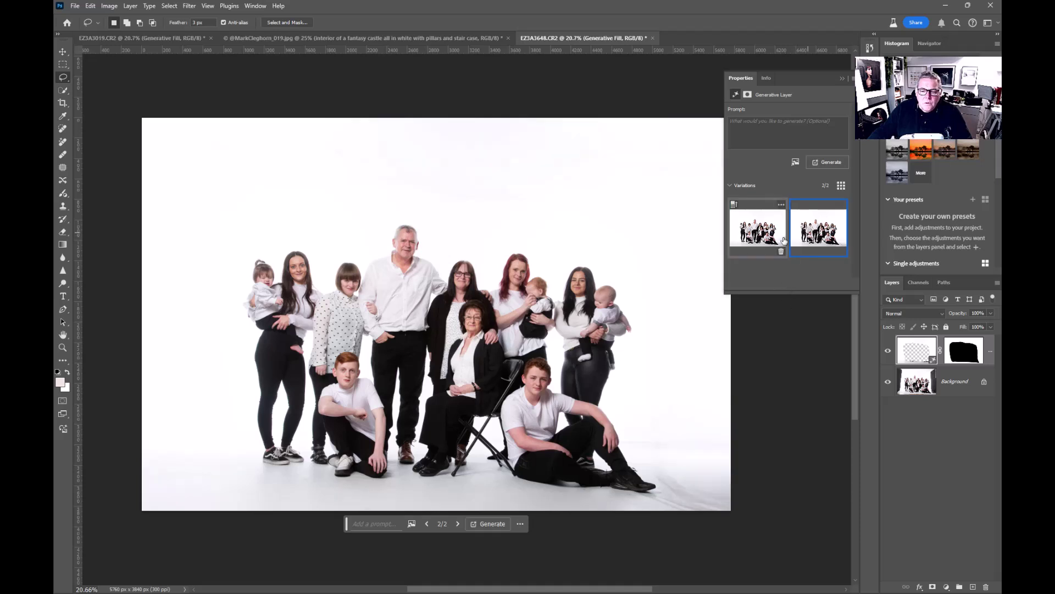
left_click(759, 228)
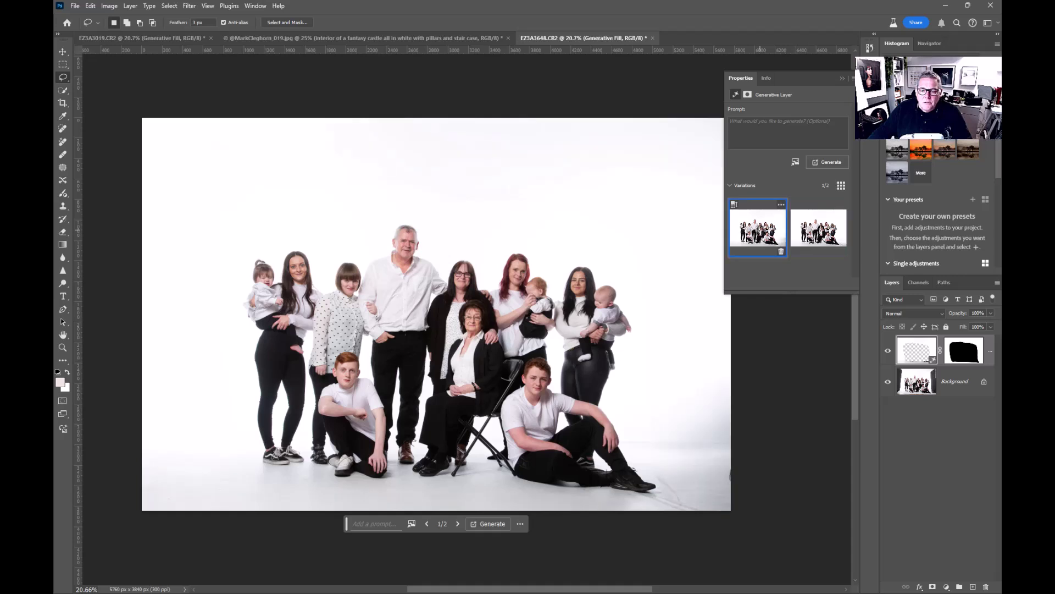
left_click(829, 228)
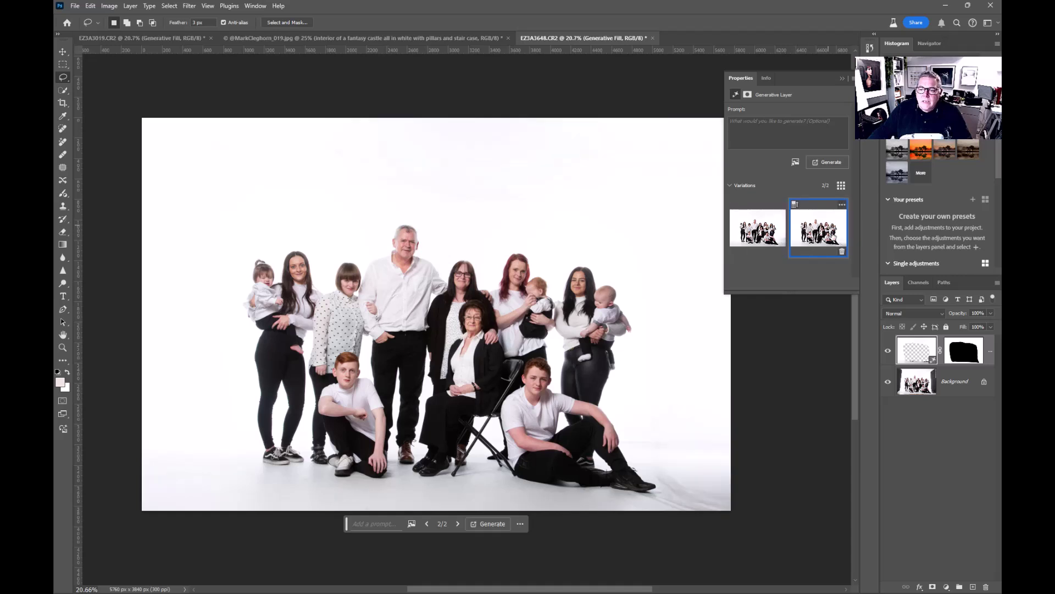
left_click(841, 252)
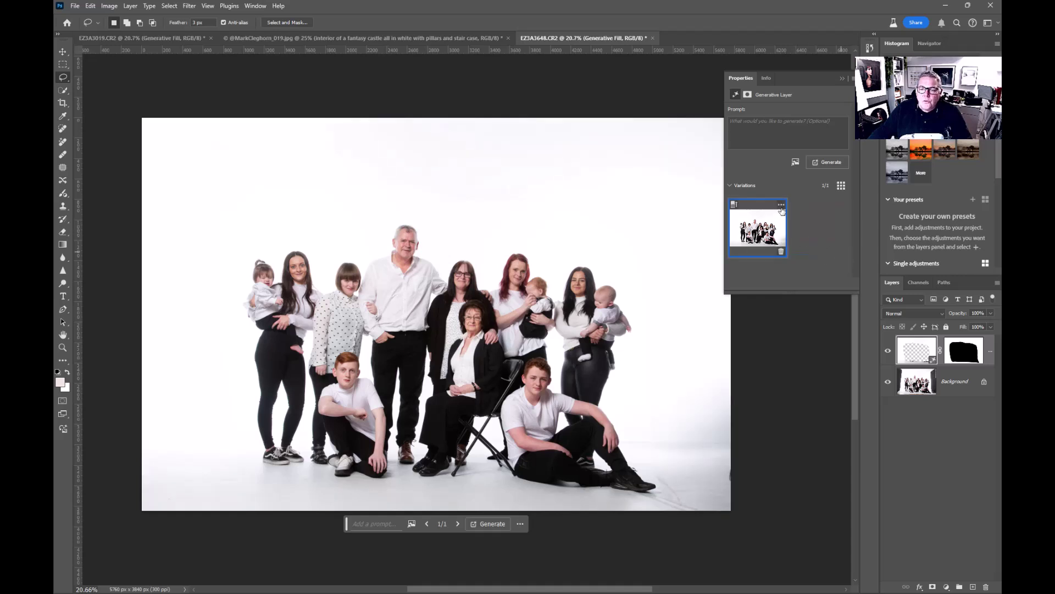
left_click(781, 205)
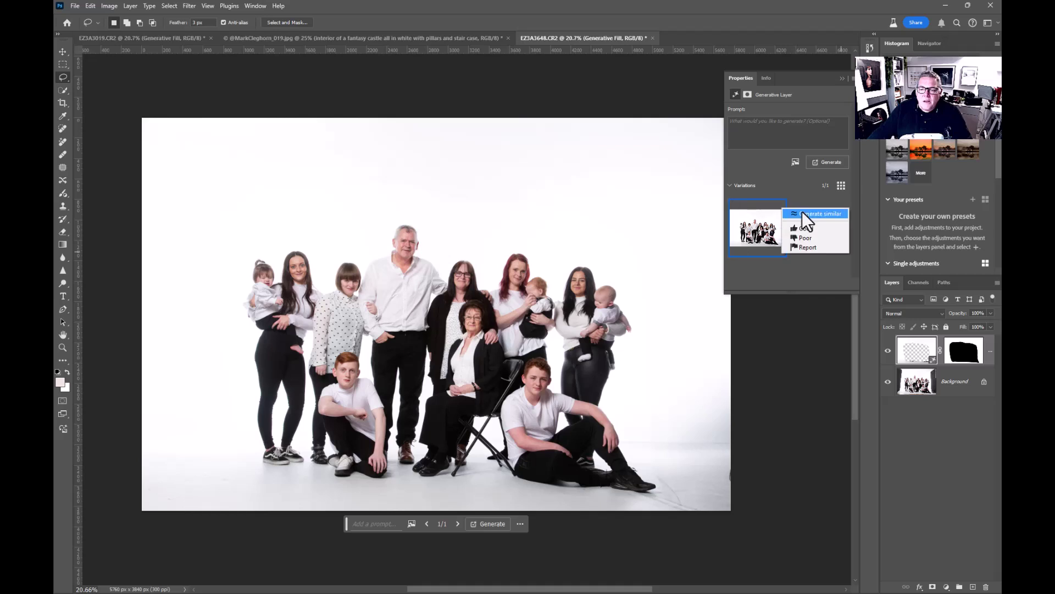
- Generate similar variations from the kept one, preview all four, and return to the first
left_click(803, 213)
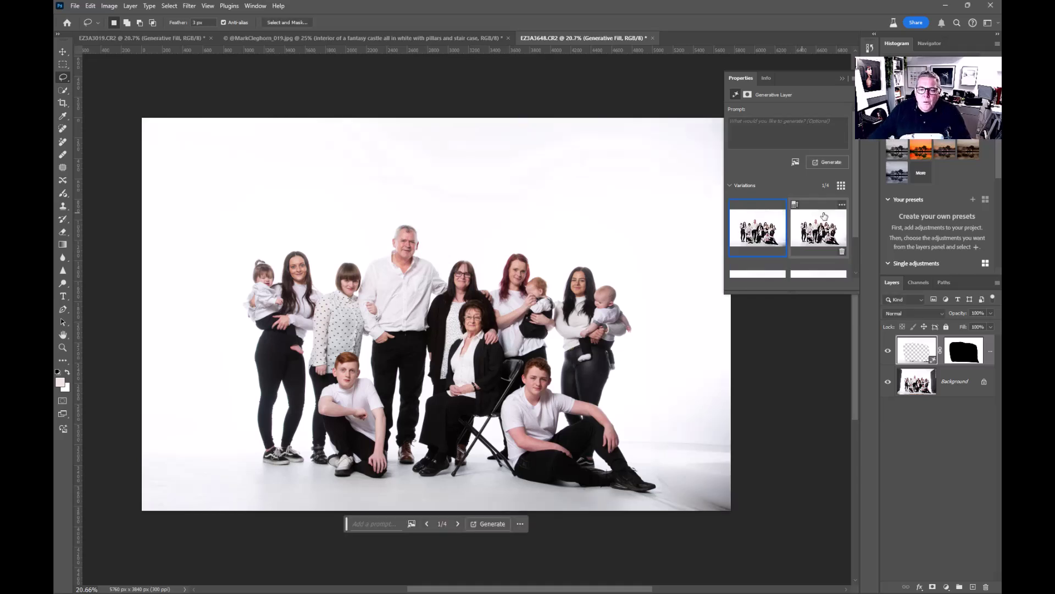
left_click_drag(784, 295, 784, 365)
left_click(814, 240)
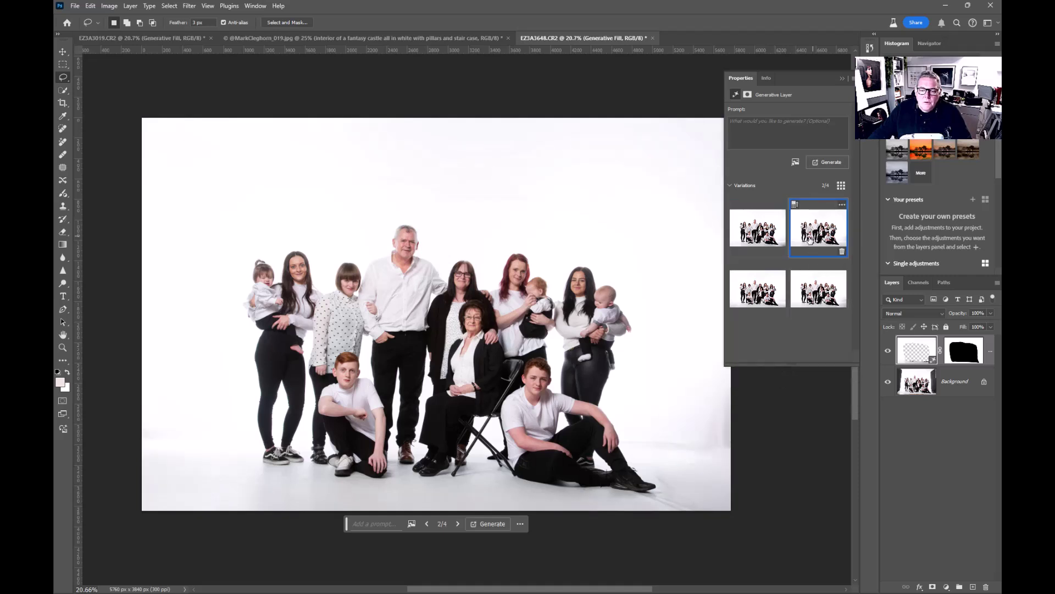
left_click(765, 292)
left_click(811, 289)
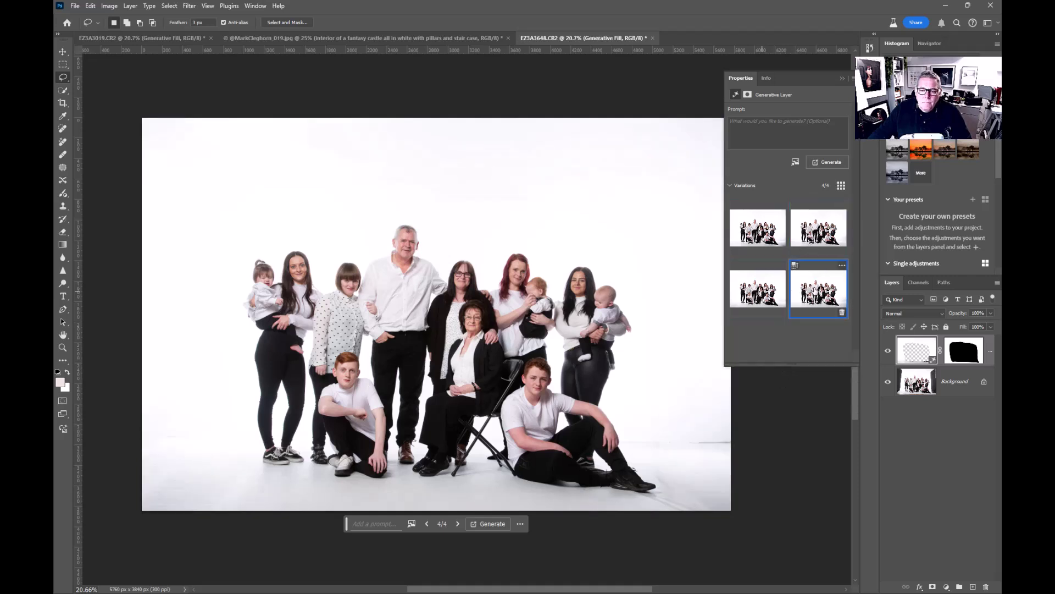
left_click(758, 227)
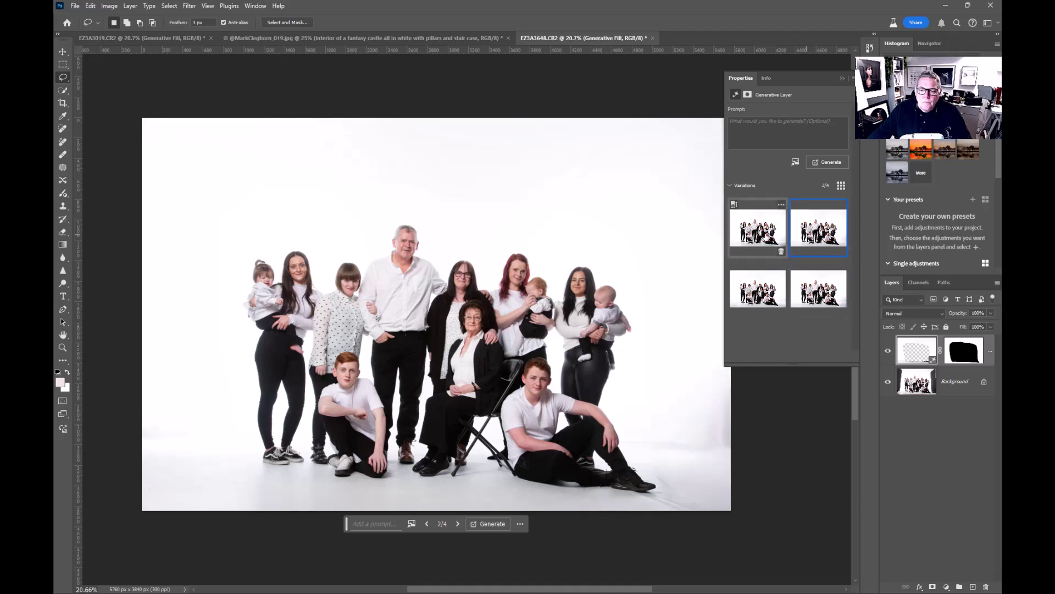
- Delete unwanted backdrop variations until only two remain, keeping the first applied
left_click(782, 252)
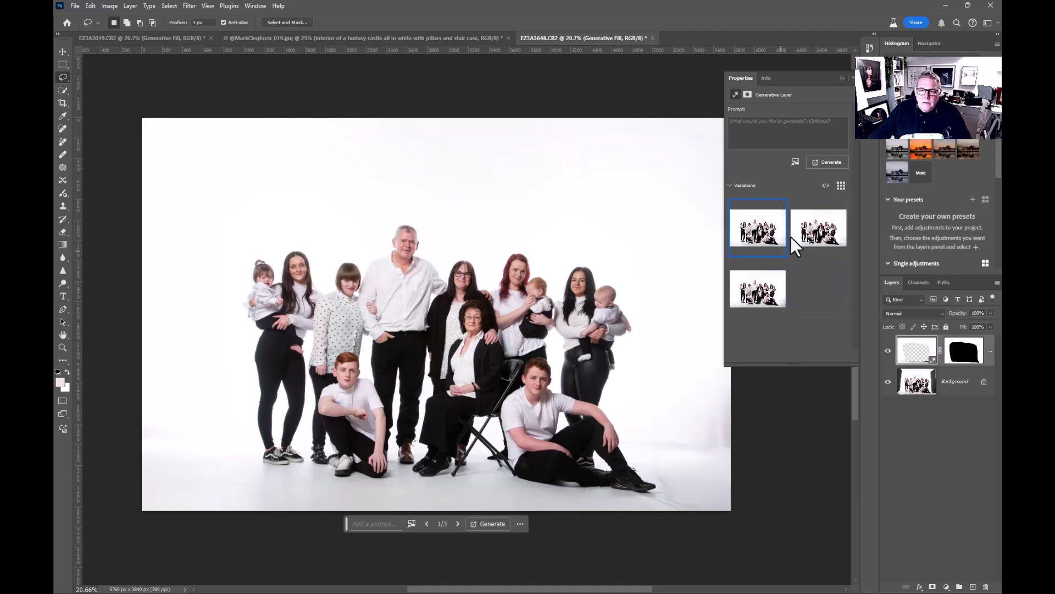
left_click(810, 236)
left_click(763, 283)
left_click(757, 227)
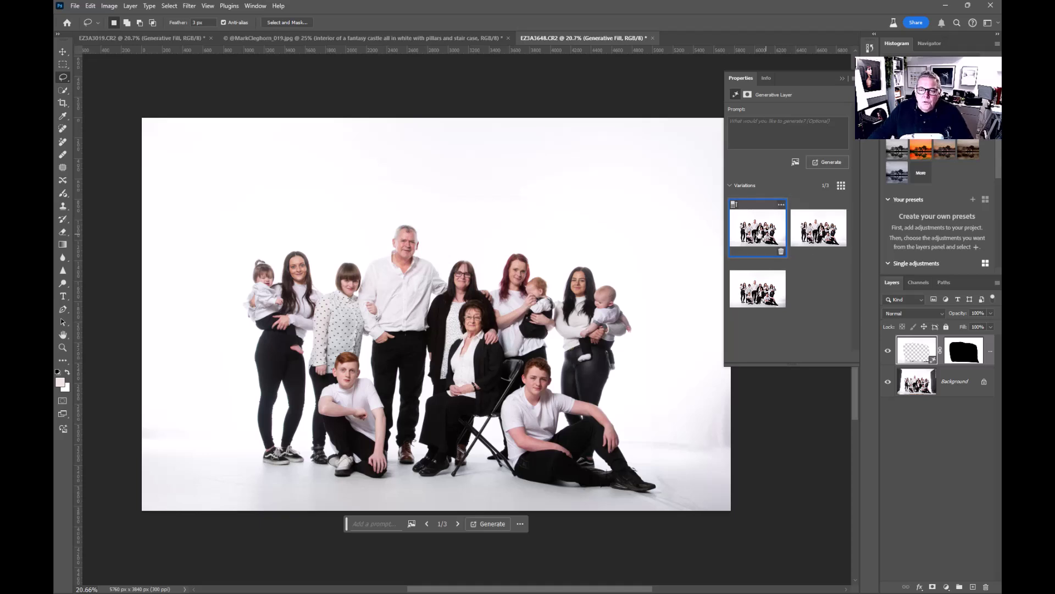
left_click(840, 248)
left_click(842, 251)
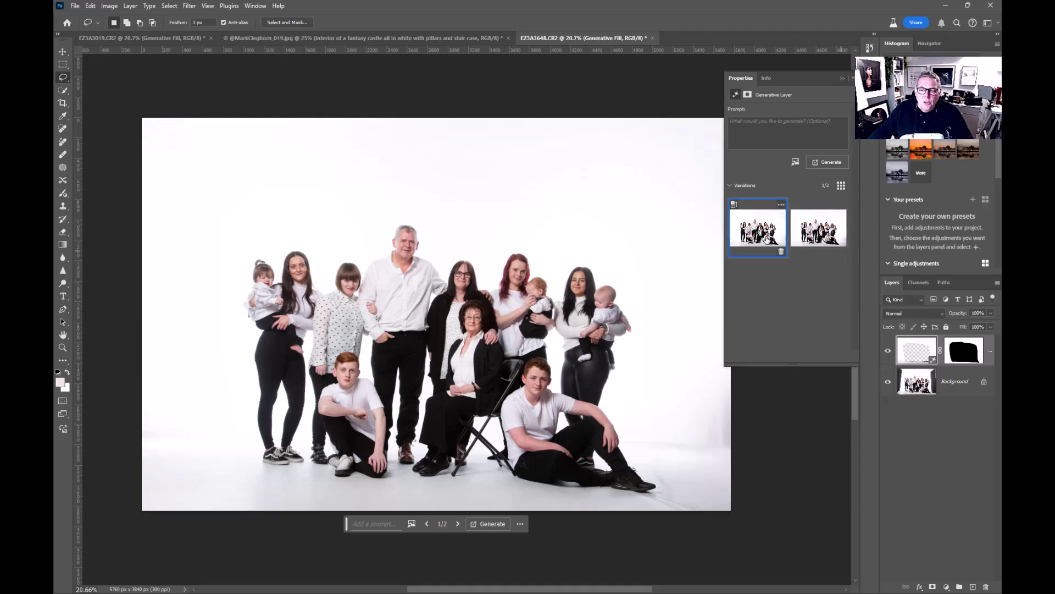
- Stamp all visible layers into a new merged Layer 1 with Ctrl+Alt+Shift+E
left_click(130, 6)
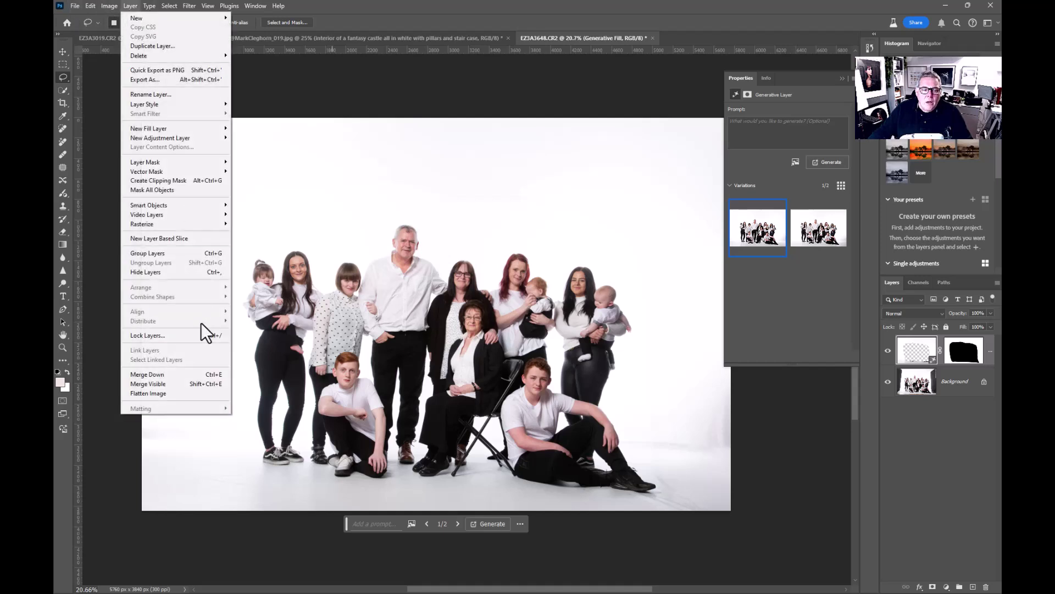
left_click(184, 391)
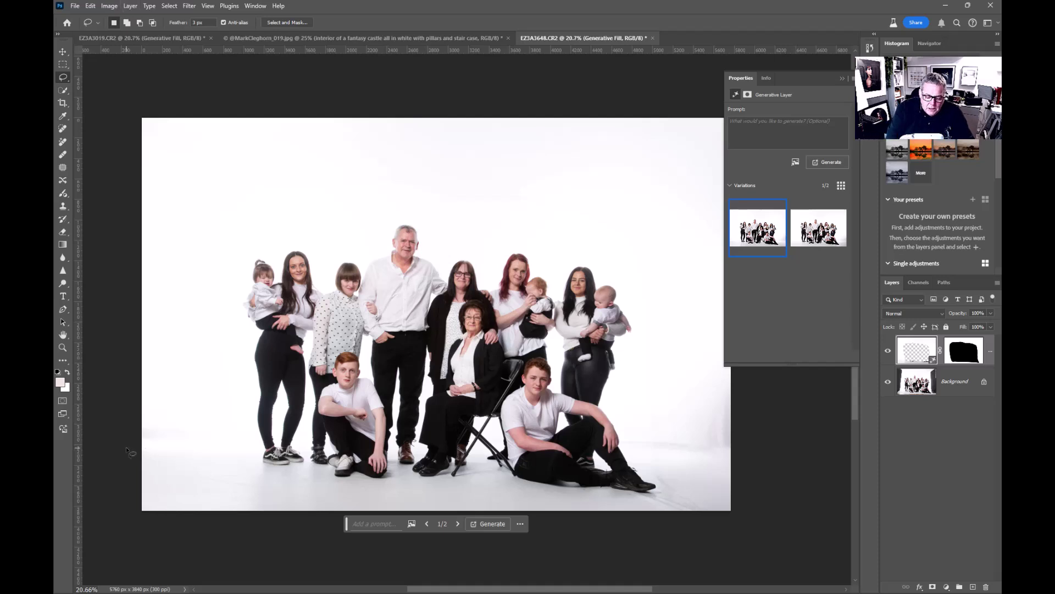
key("ctrl+shift+alt+e")
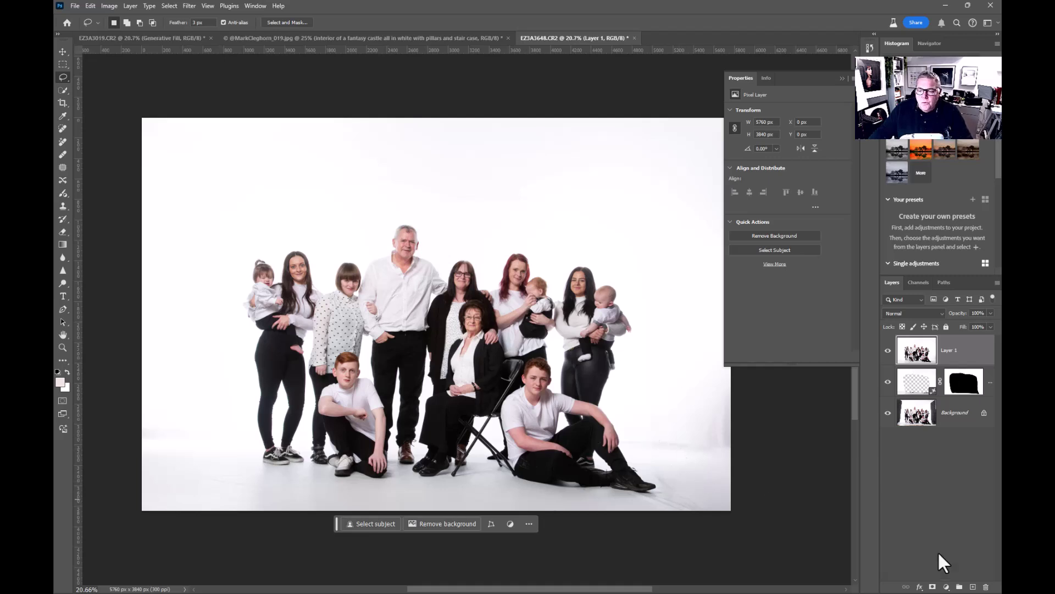
- Add a Levels adjustment and set the white point by sampling the grey floor near the shoes
left_click(947, 587)
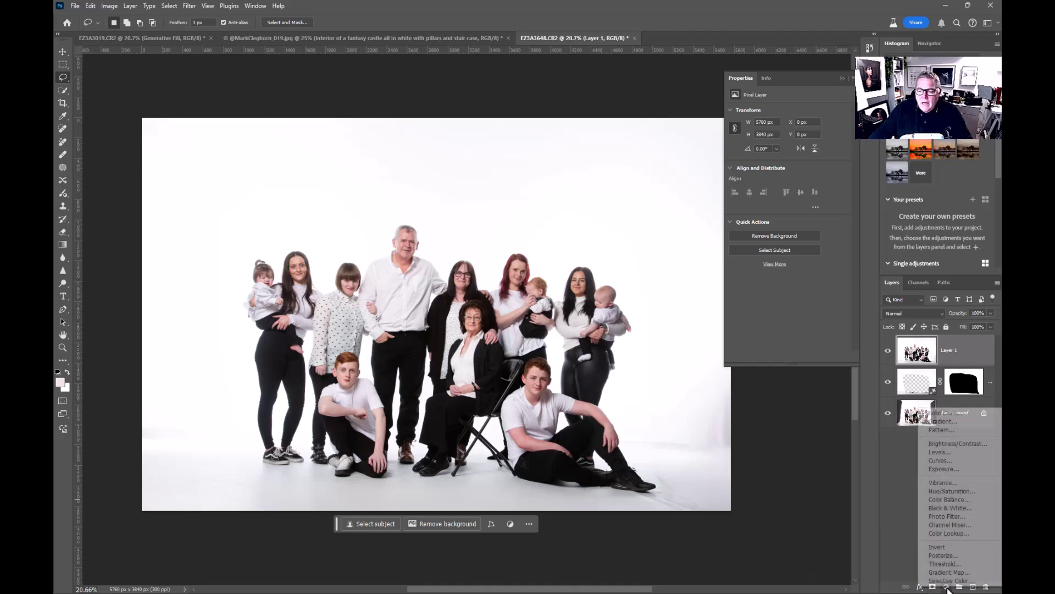
left_click(951, 453)
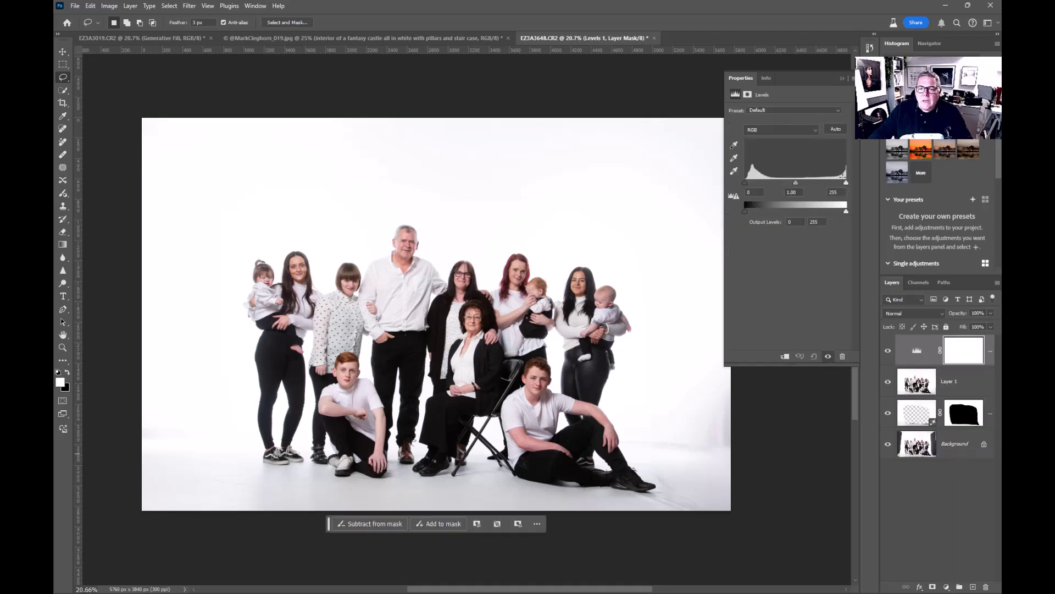
left_click(730, 170)
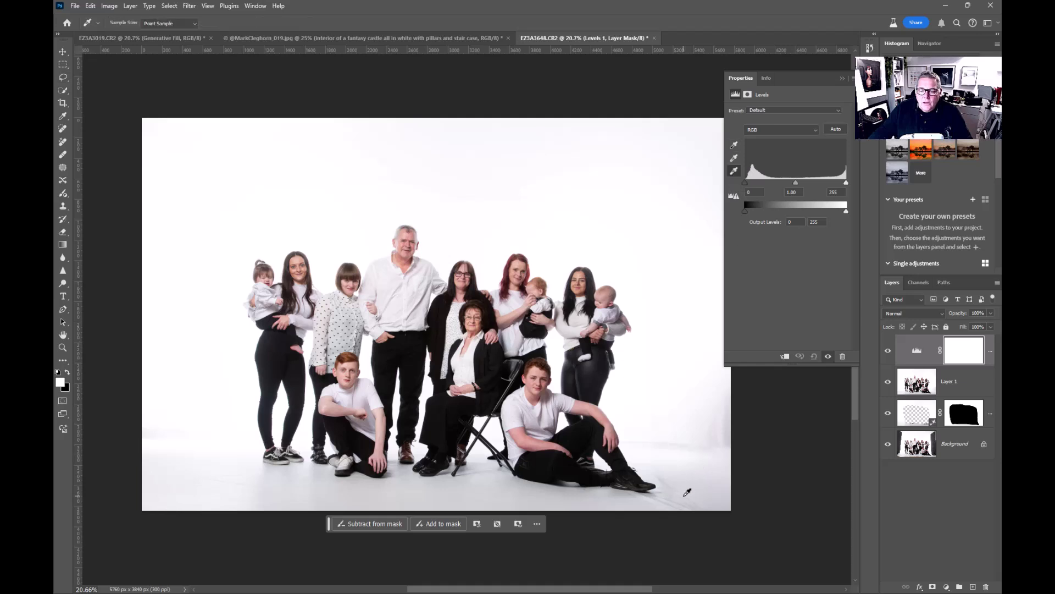
left_click(688, 492)
left_click(682, 497)
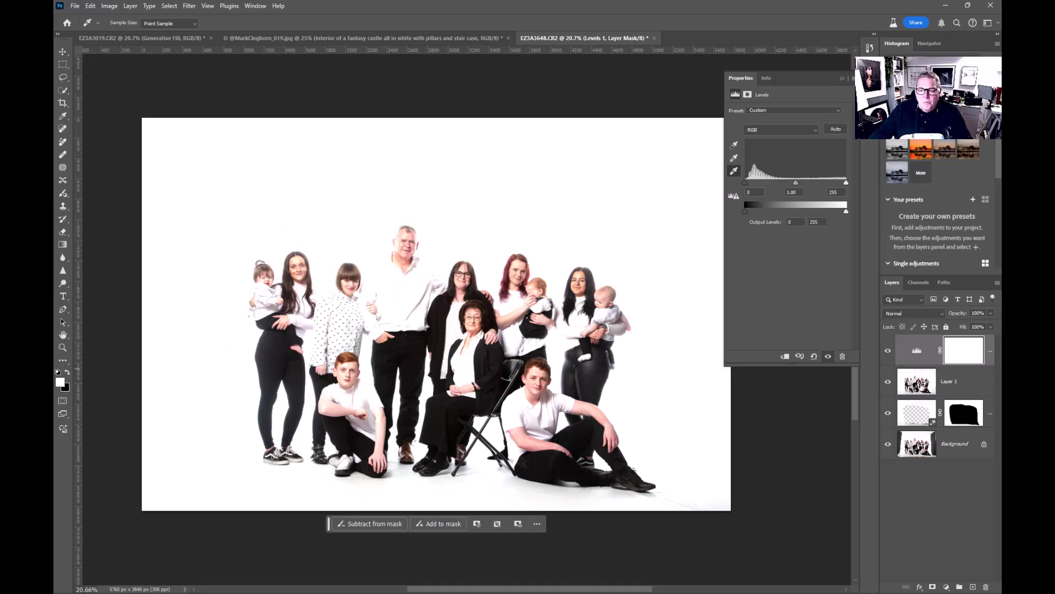
- Target the Levels mask with the regular Brush tool and black as the foreground colour
left_click(956, 357)
key("l")
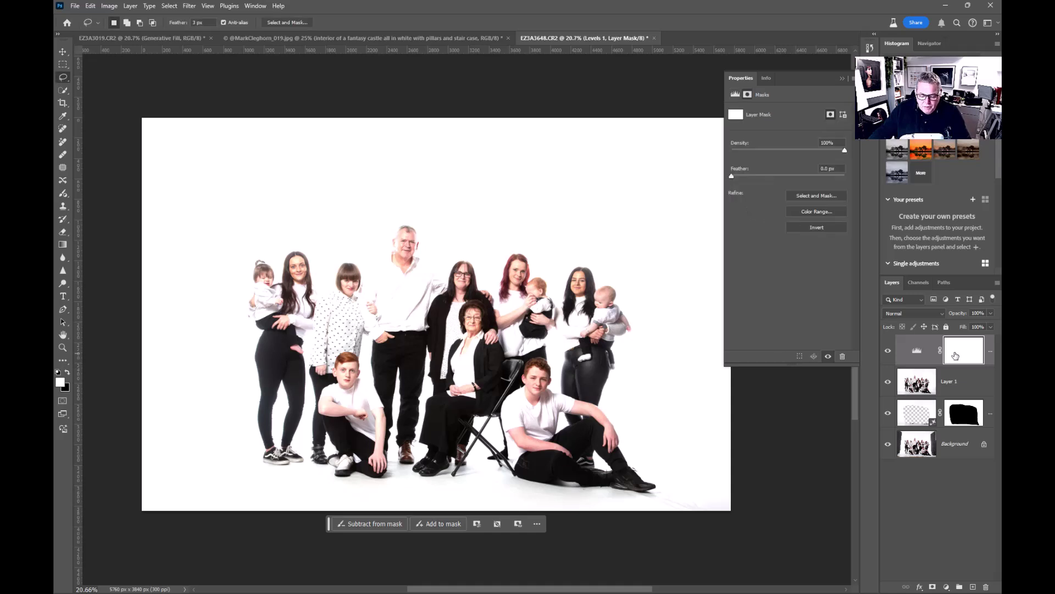
key("b")
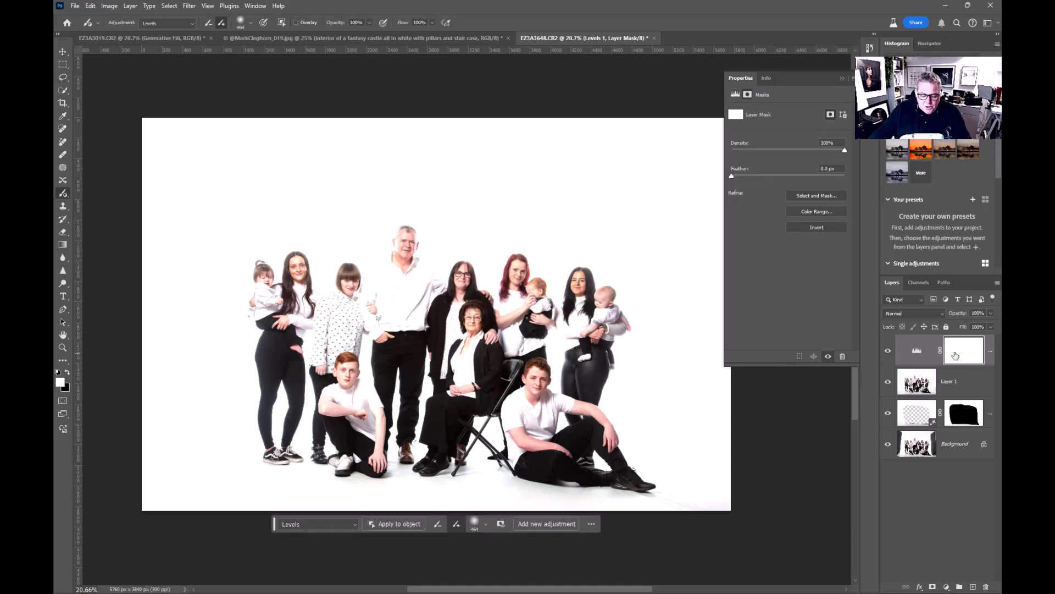
right_click(65, 190)
left_click(82, 190)
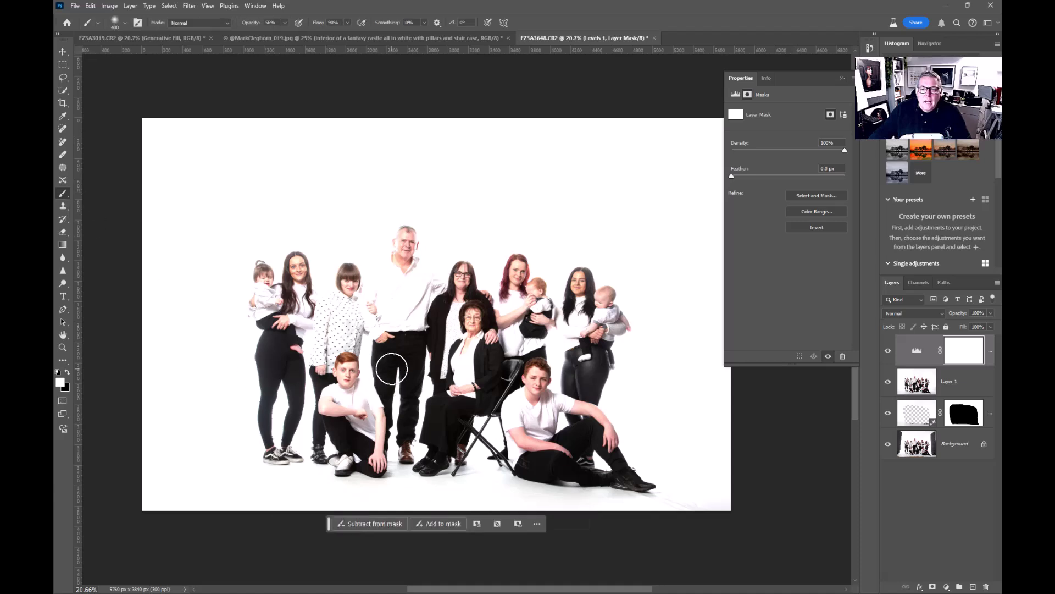
key("x")
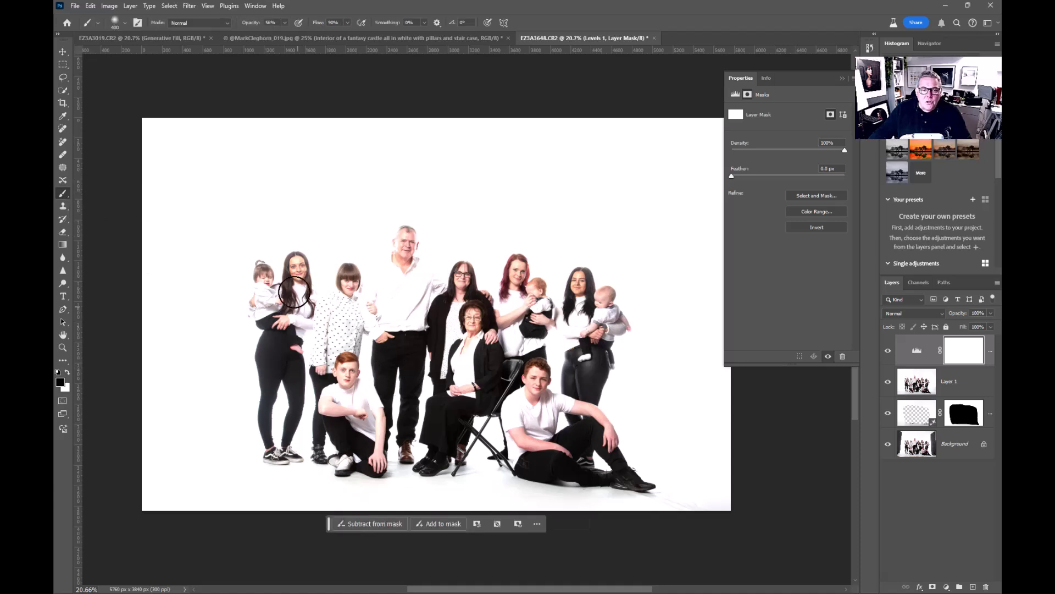
- Paint the babies, women and boy out of the mask at 100% opacity, brush size 700
mouse_move(262, 278)
left_mouse_down()
mouse_move(274, 331)
mouse_move(278, 299)
left_mouse_up()
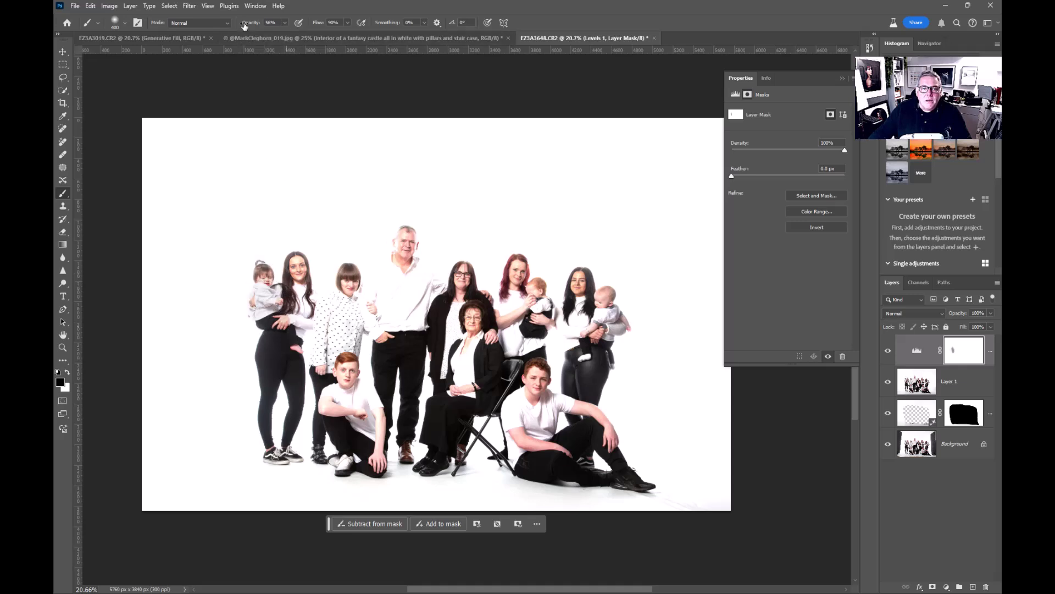
left_click_drag(246, 22, 312, 23)
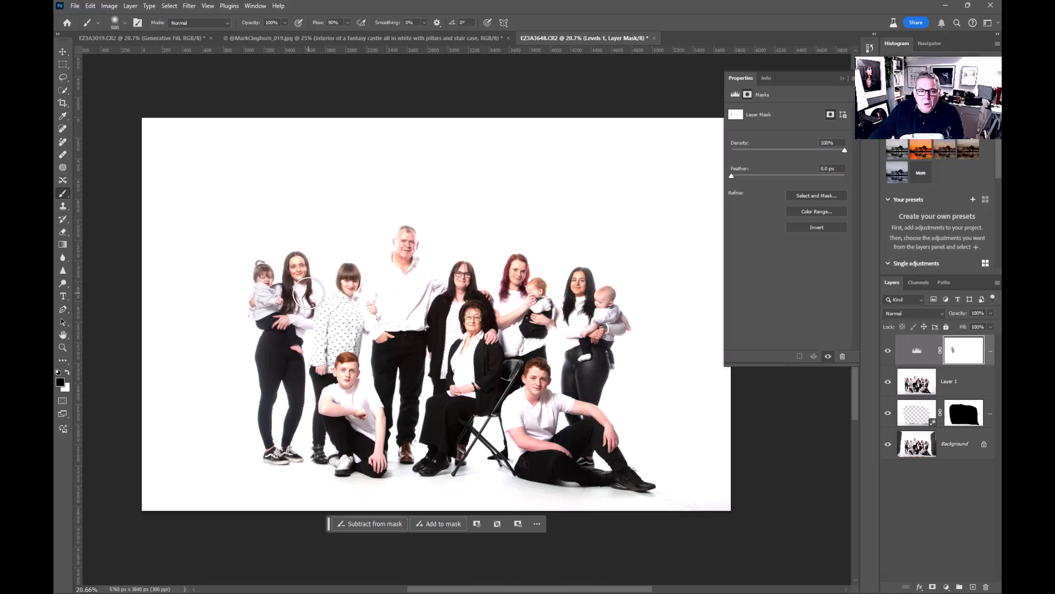
key("bracketright")
key("bracketright")
key("bracketright")
mouse_move(265, 287)
left_mouse_down()
mouse_move(283, 352)
mouse_move(361, 359)
mouse_move(337, 376)
mouse_move(364, 426)
mouse_move(407, 242)
mouse_move(417, 314)
mouse_move(461, 314)
mouse_move(473, 330)
mouse_move(503, 317)
mouse_move(527, 282)
mouse_move(500, 294)
mouse_move(533, 380)
mouse_move(581, 275)
mouse_move(565, 350)
mouse_move(529, 417)
mouse_move(605, 438)
mouse_move(583, 400)
mouse_move(517, 427)
mouse_move(525, 416)
mouse_move(500, 377)
mouse_move(358, 363)
mouse_move(339, 399)
mouse_move(369, 407)
mouse_move(368, 343)
mouse_move(309, 292)
mouse_move(289, 296)
mouse_move(431, 302)
left_mouse_up()
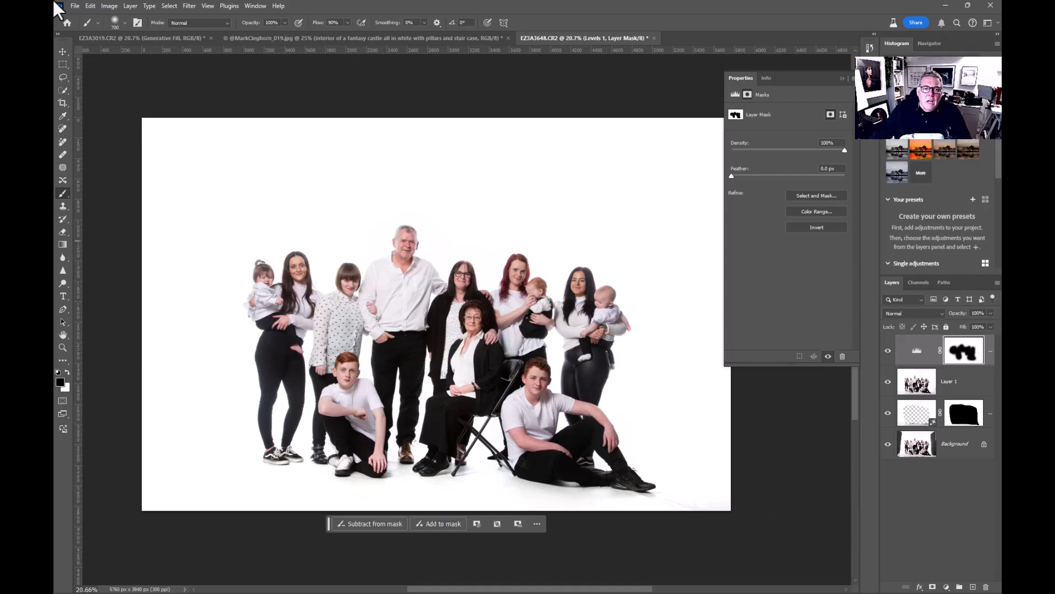
left_click(398, 38)
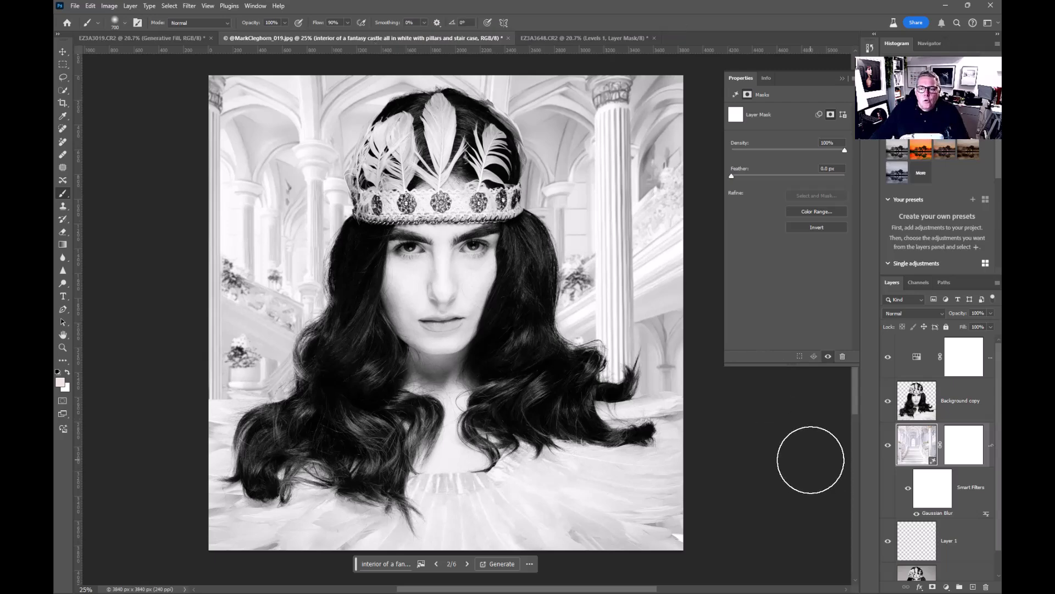
left_click(916, 448)
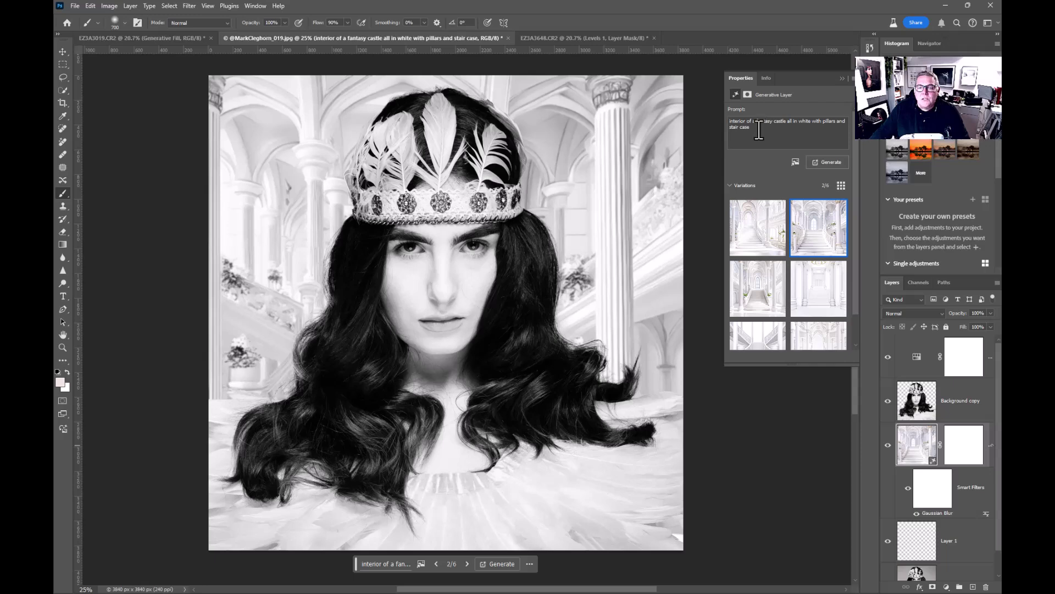
left_click_drag(759, 129, 729, 112)
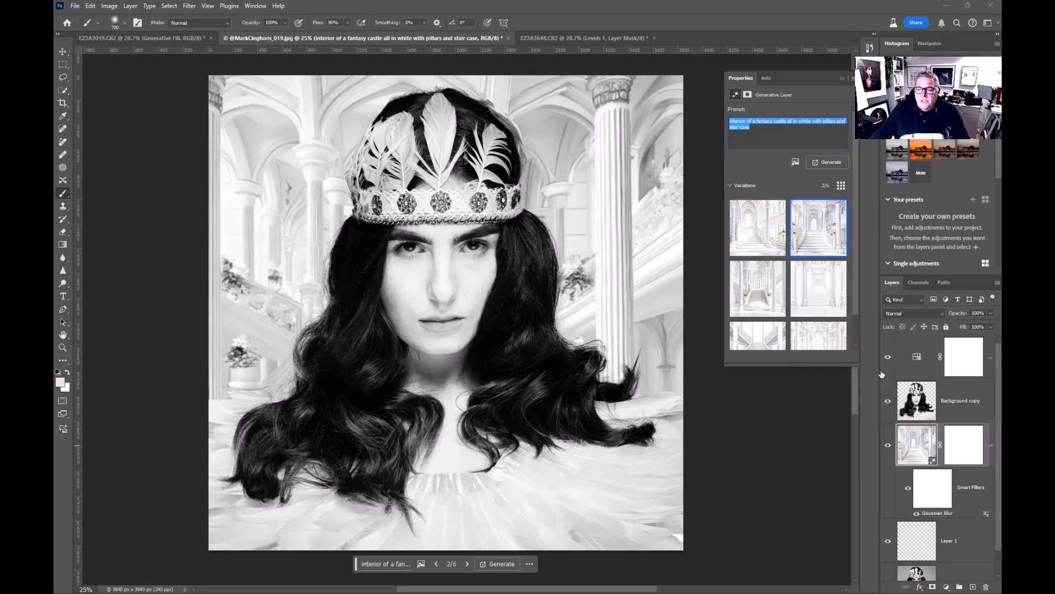
- Hide the woman's portrait and the top adjustment layer to reveal the castle interior alone
left_click(888, 403)
left_click(889, 359)
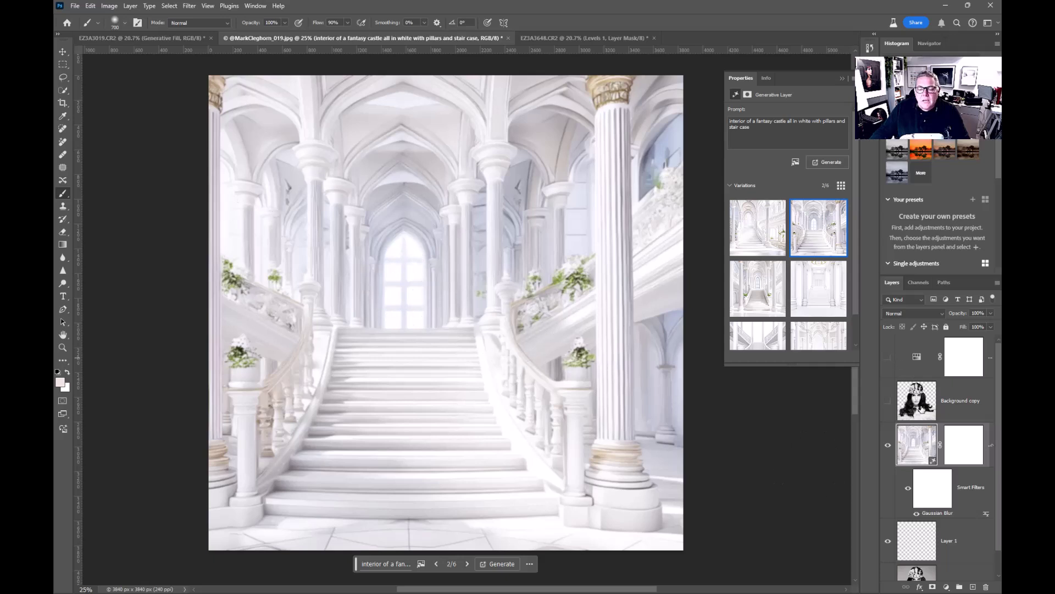
left_click(887, 403)
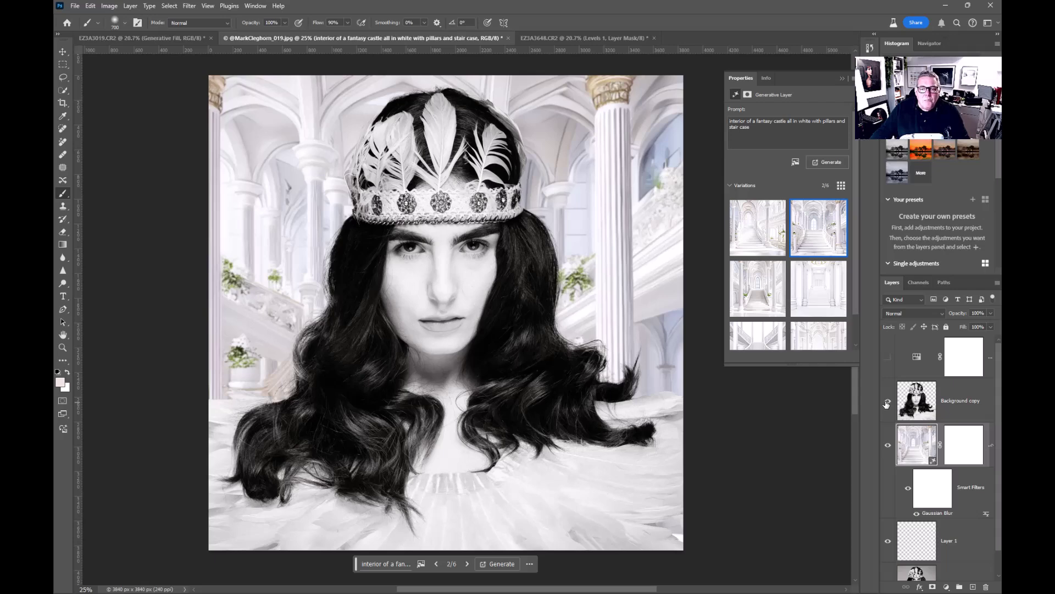
left_click(887, 403)
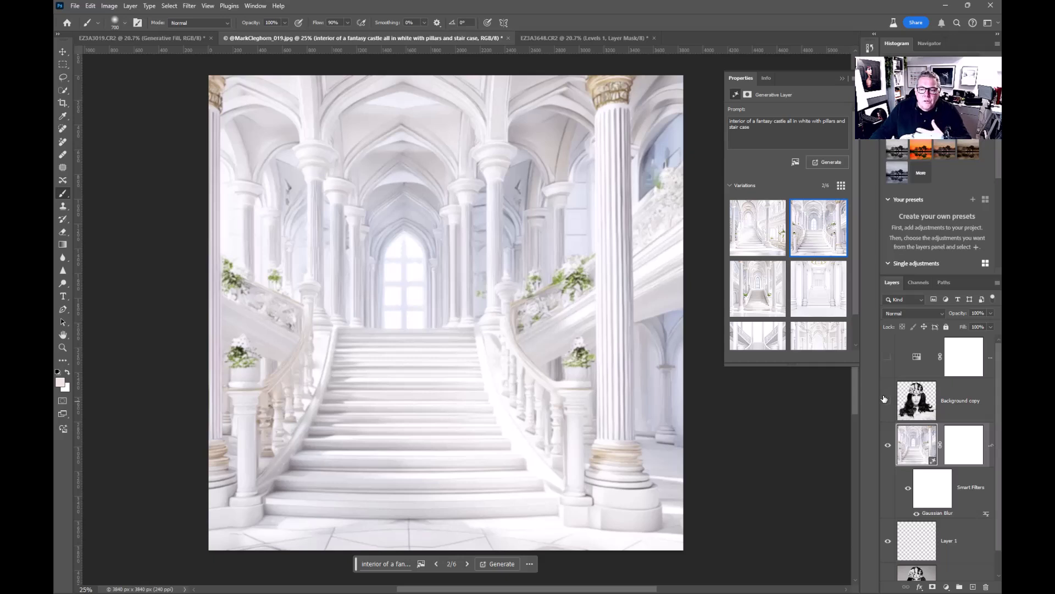
- Preview castle variations 1, 3 and 4, keep variation 2, and re-show the portrait and adjustment layer
left_click(755, 231)
left_click(755, 287)
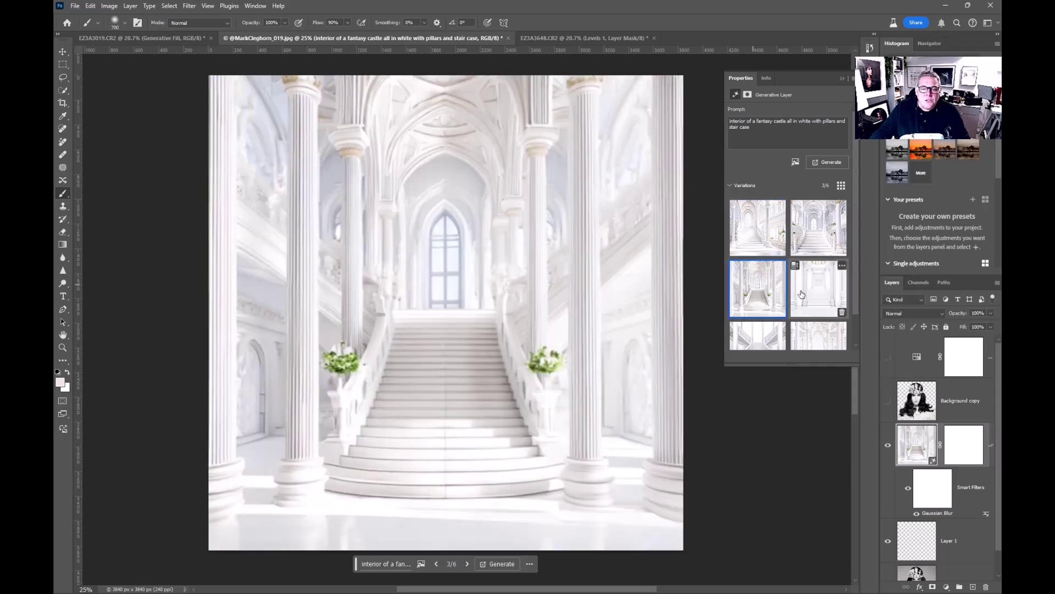
left_click(802, 296)
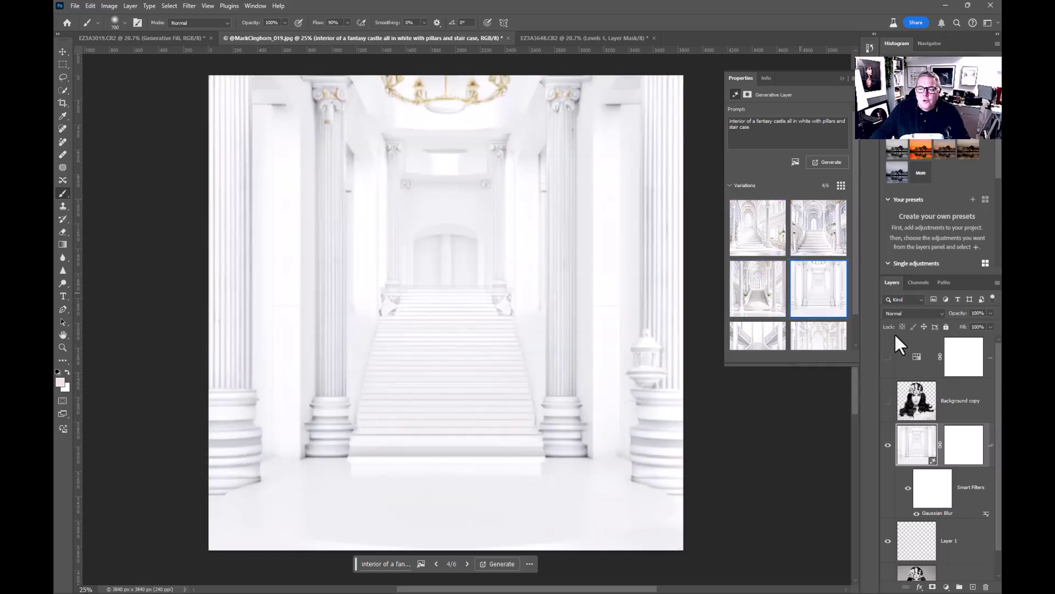
left_click(888, 358)
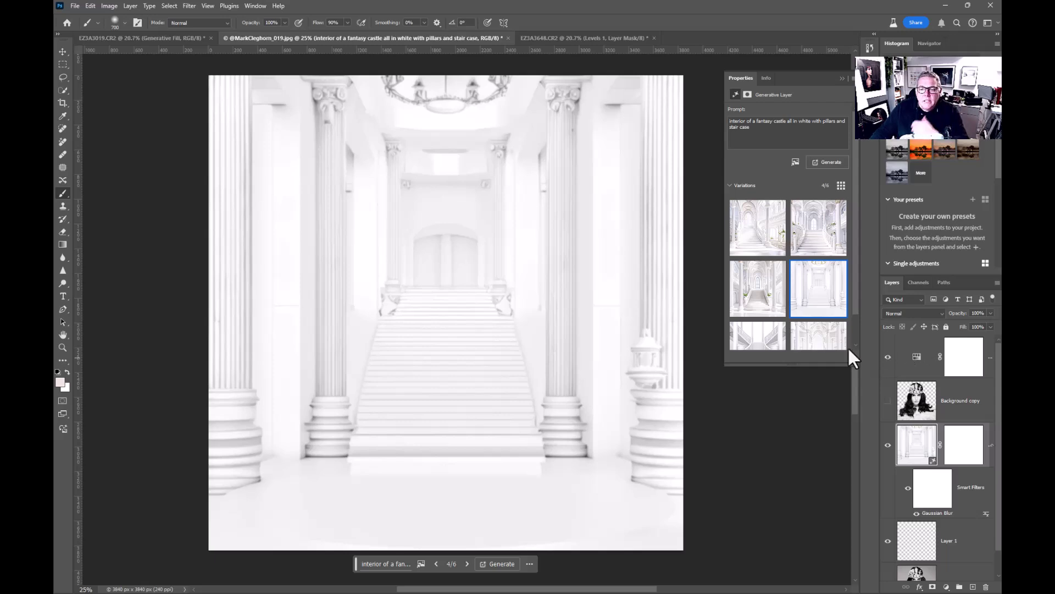
left_click(819, 241)
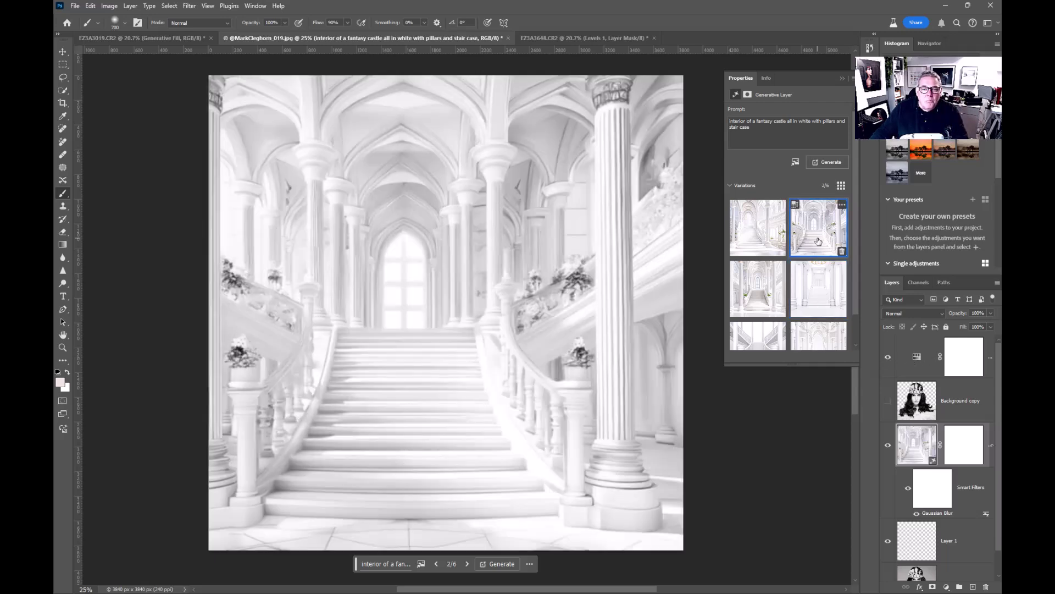
left_click(885, 402)
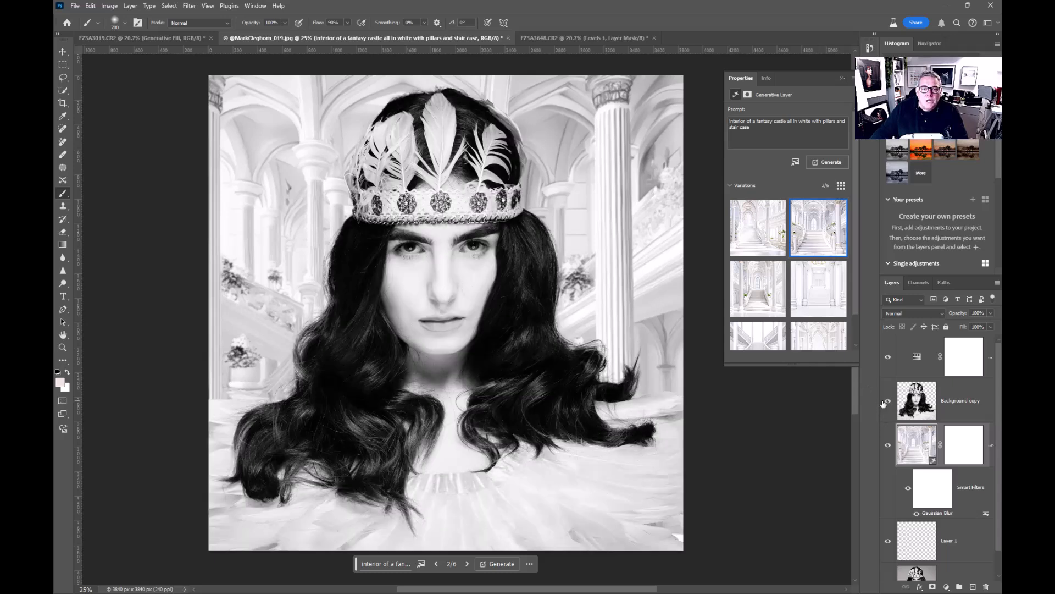
- Float and enlarge the Layers panel, then raise the castle's Gaussian Blur radius to 8.4 pixels
left_click_drag(890, 279, 562, 100)
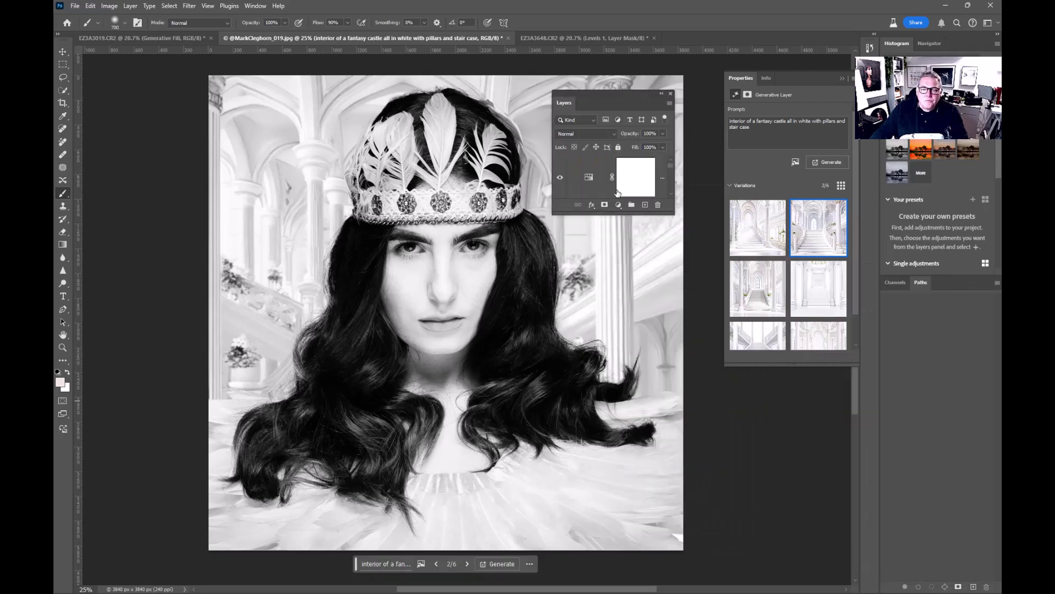
left_click_drag(617, 218, 596, 527)
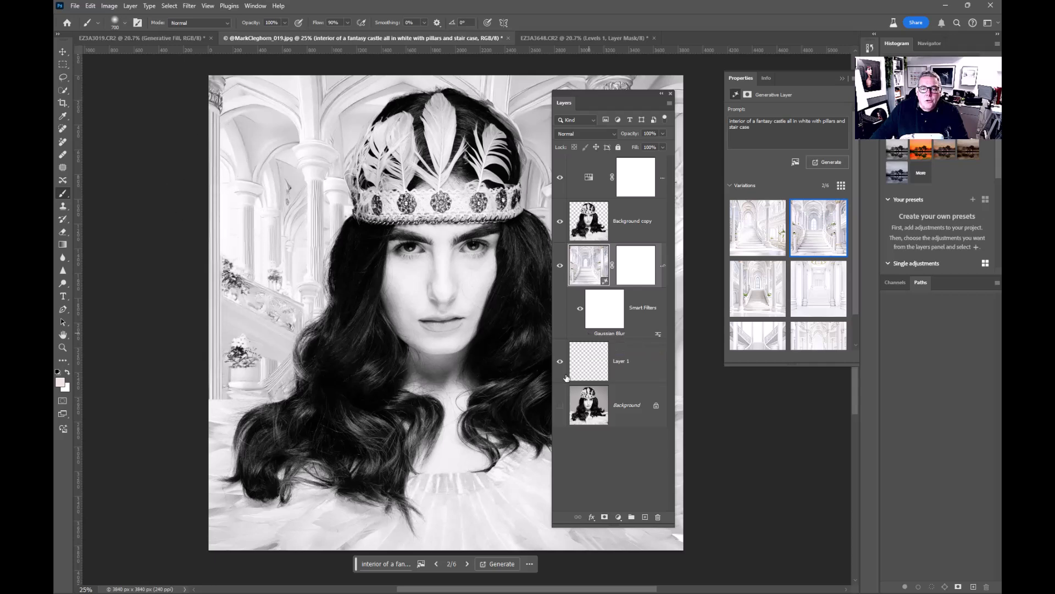
double_click(604, 334)
left_click_drag(627, 424, 628, 427)
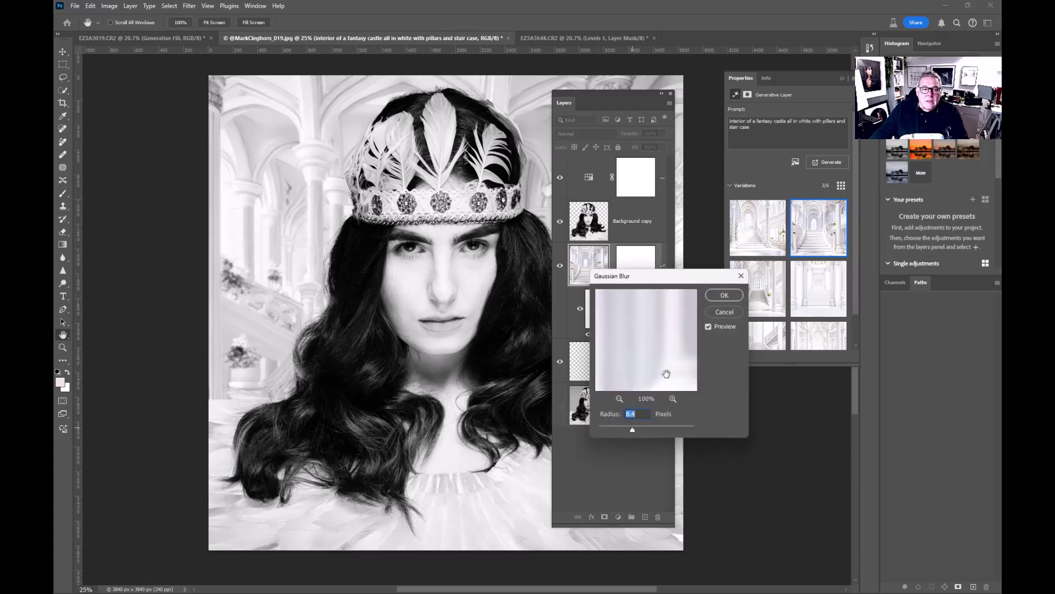
left_click(726, 299)
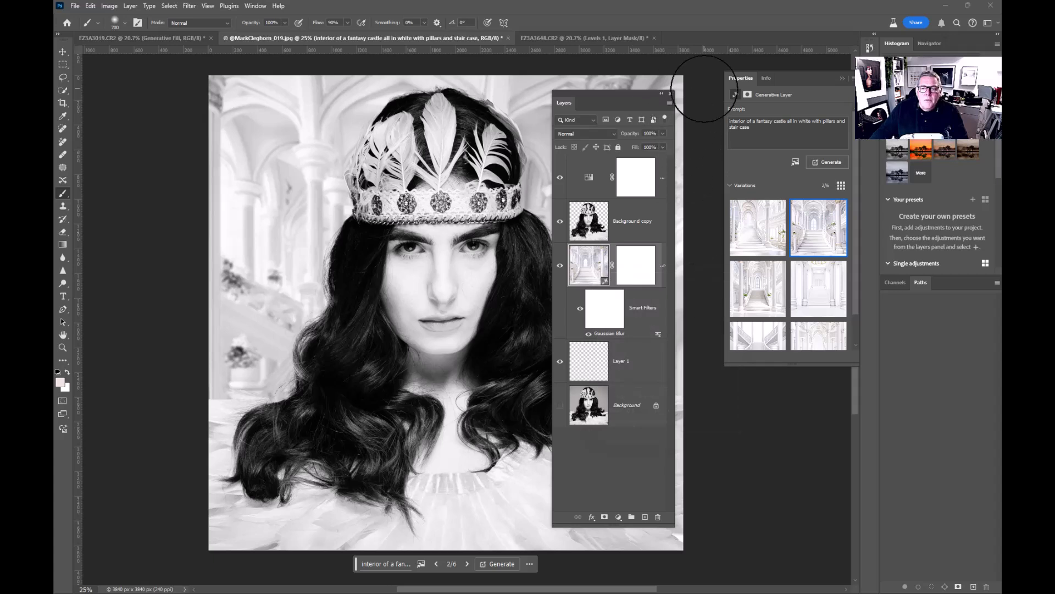
- From the family photo, dock the Layers panel back on the right, then switch to the flying-dog document
left_click(566, 39)
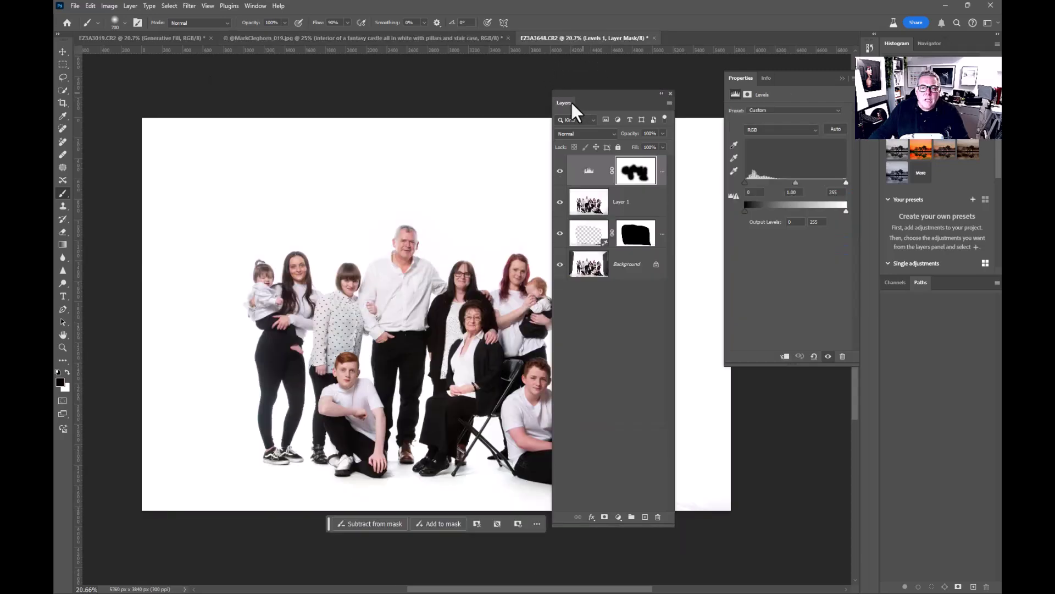
left_click_drag(564, 104, 921, 297)
left_click(185, 40)
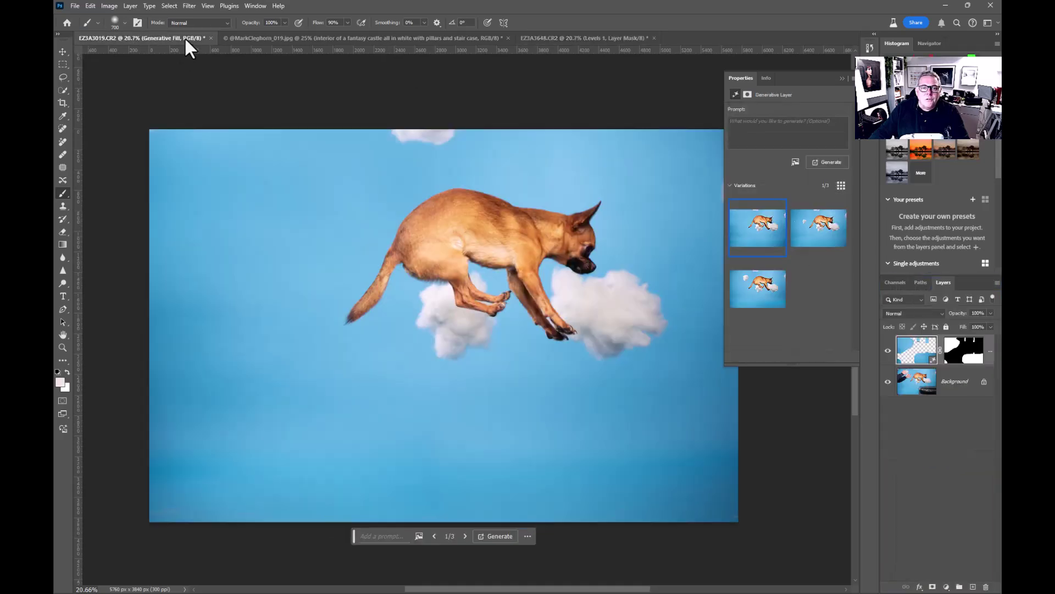